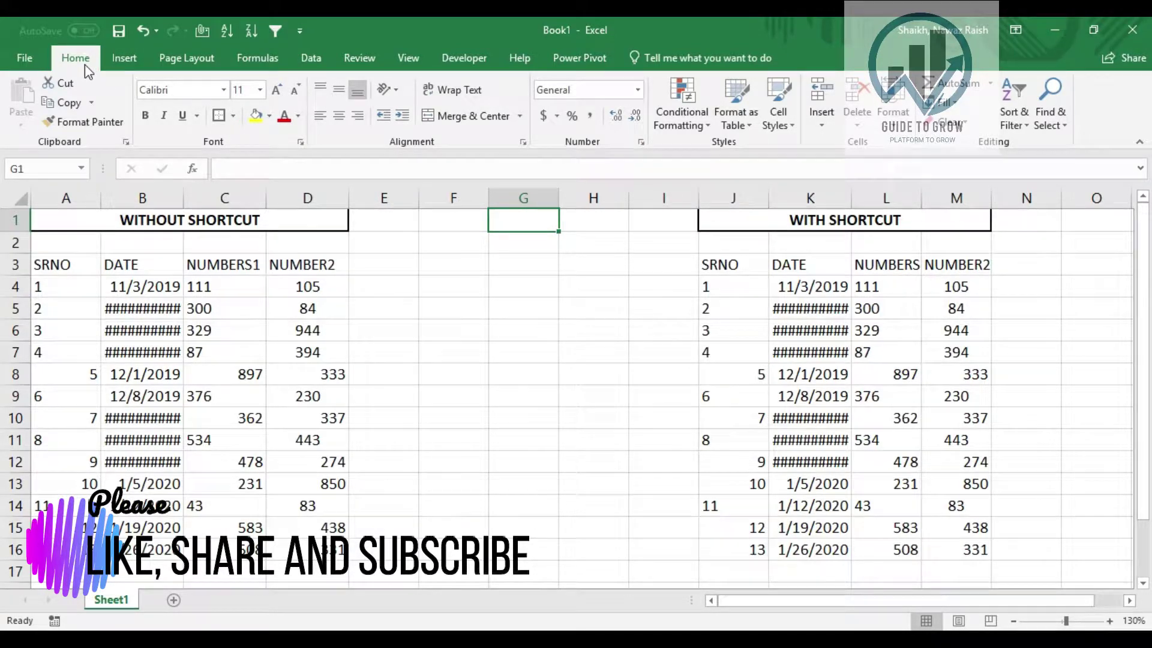
- Centre the contents of the left table, A3:D16
click(311, 57)
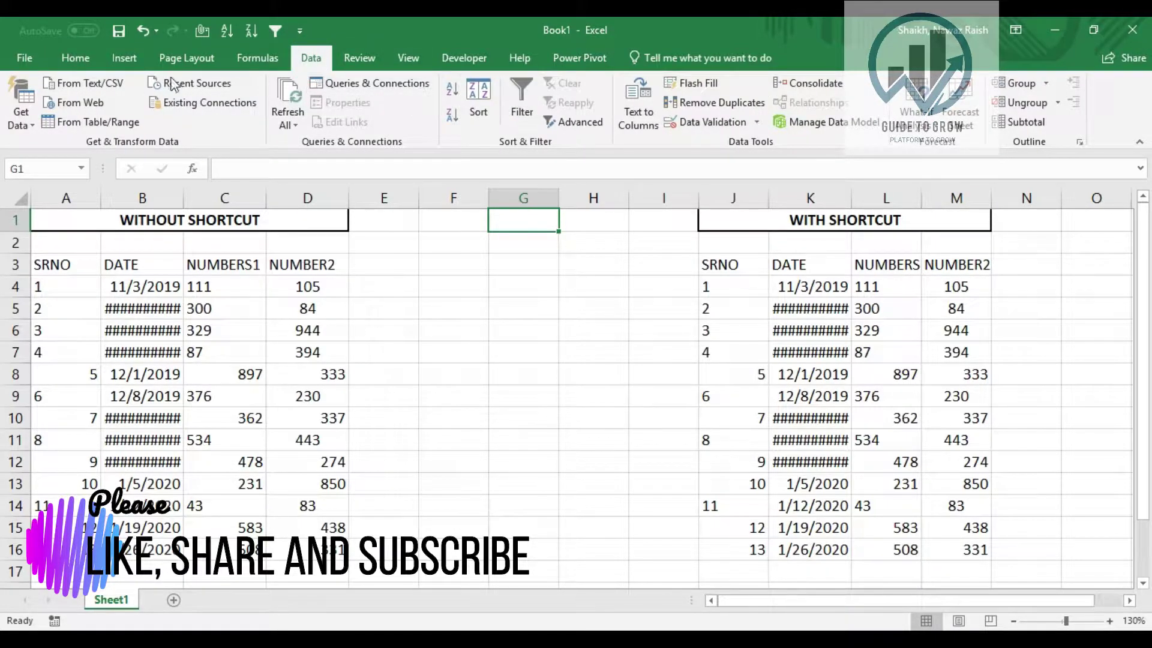
click(96, 59)
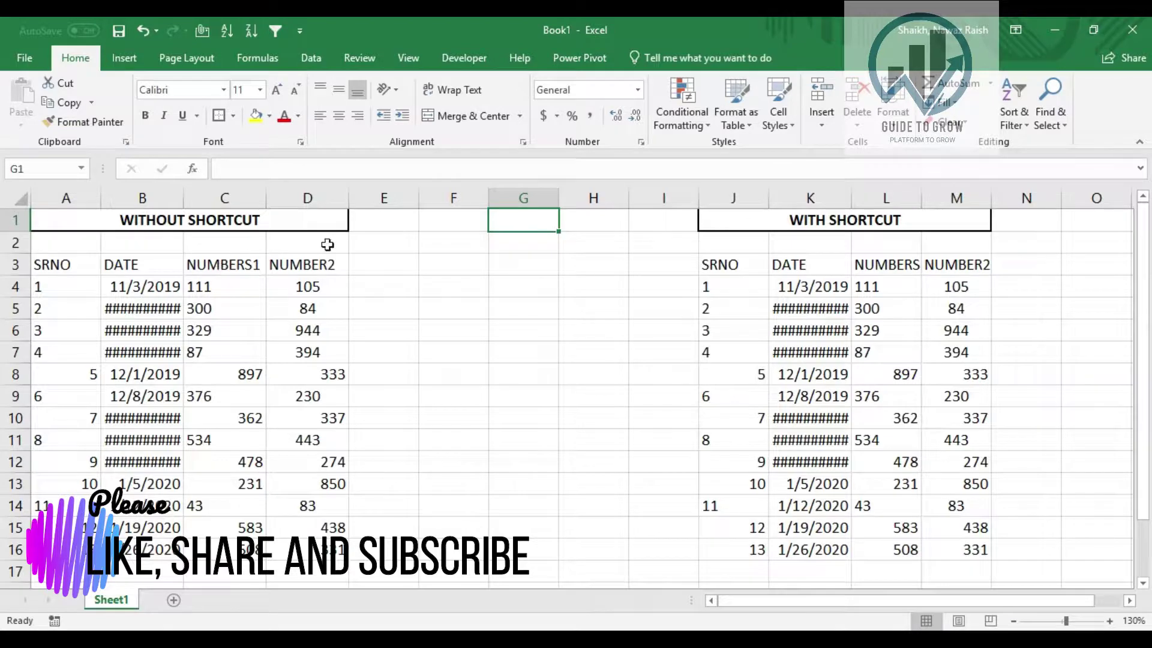
scroll(548, 329, down, 1)
scroll(534, 330, up, 1)
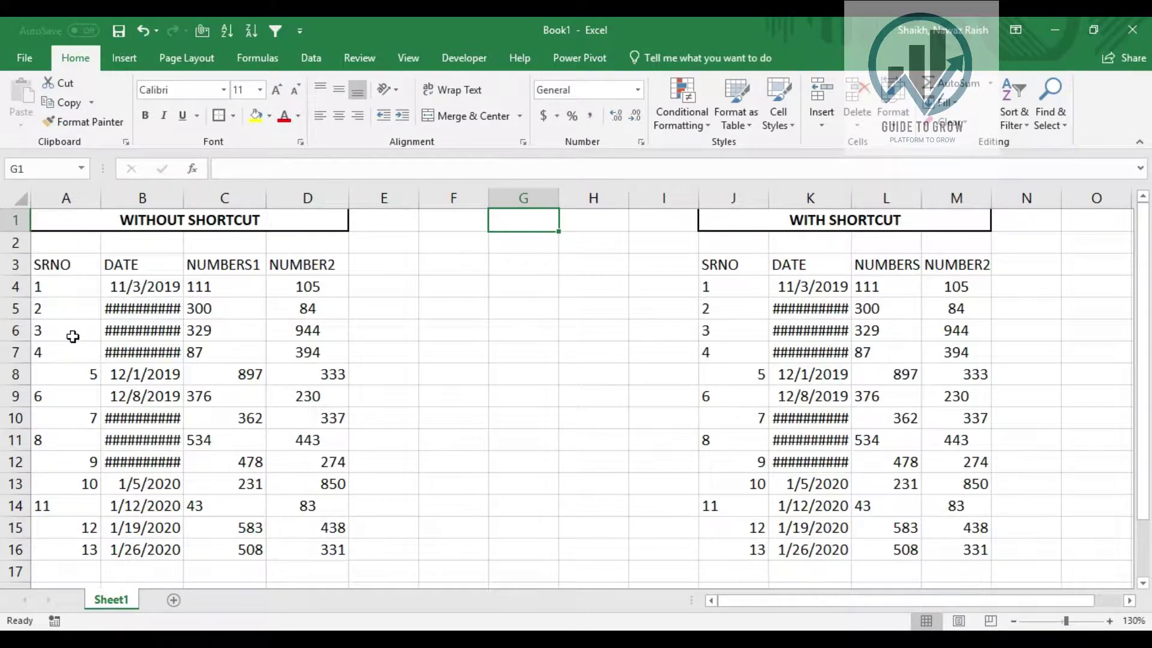
mouse_move(57, 265)
mouse_down()
mouse_move(199, 430)
mouse_move(332, 550)
mouse_up()
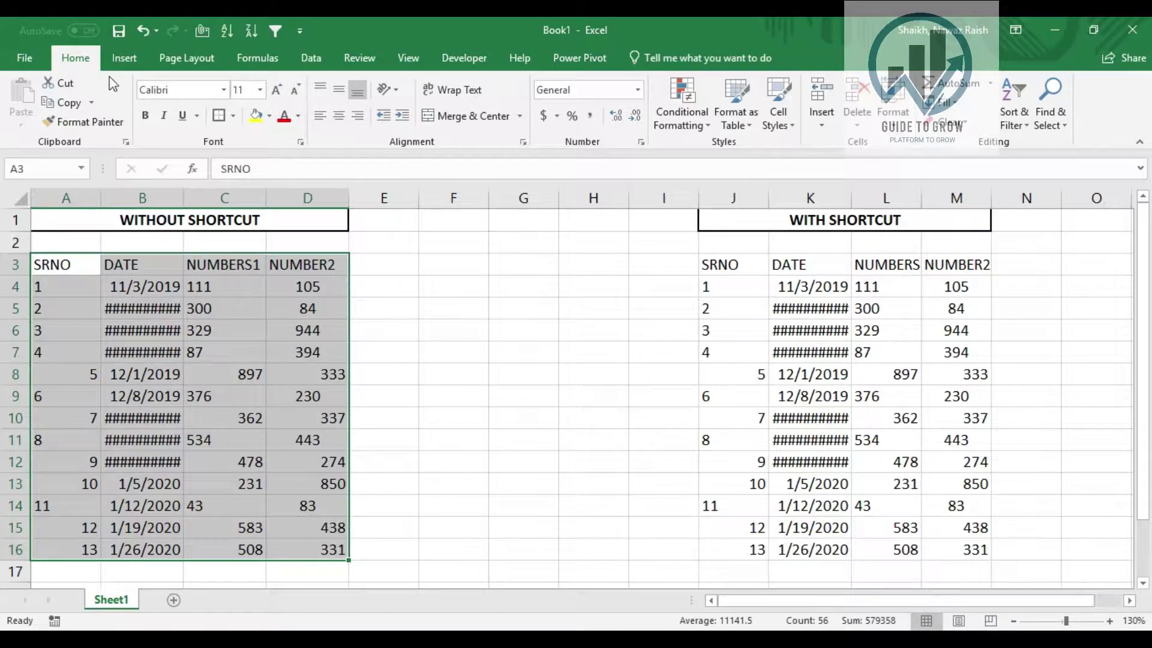
click(341, 117)
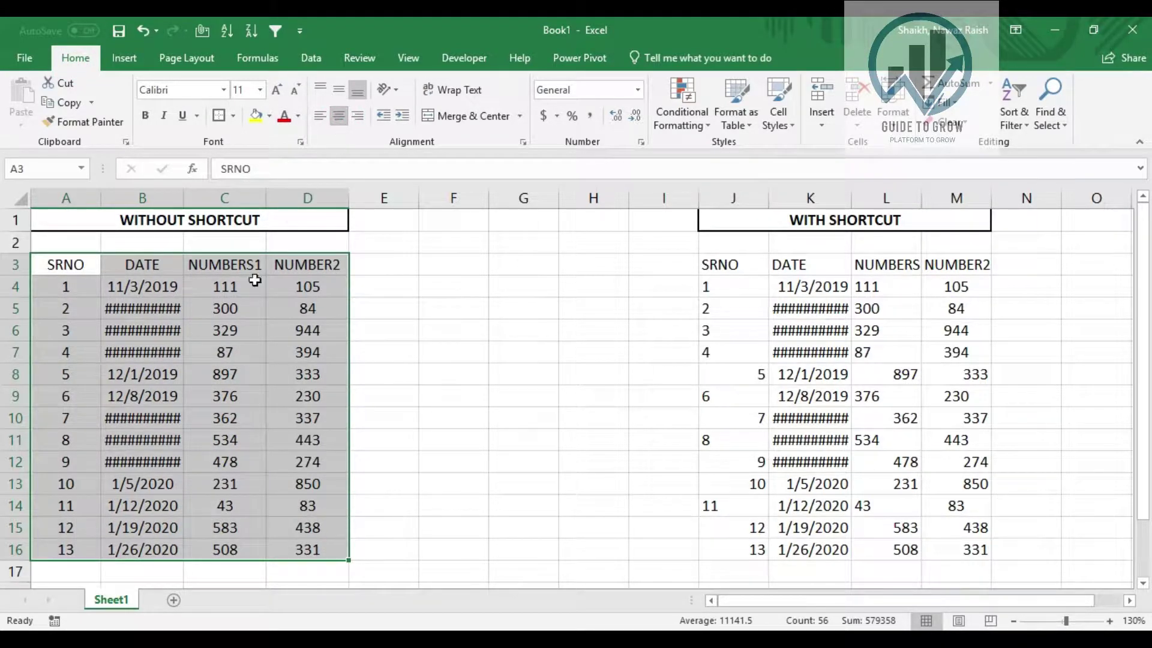
- AutoFit column B's width so every date in B4:B16 shows in full
click(150, 287)
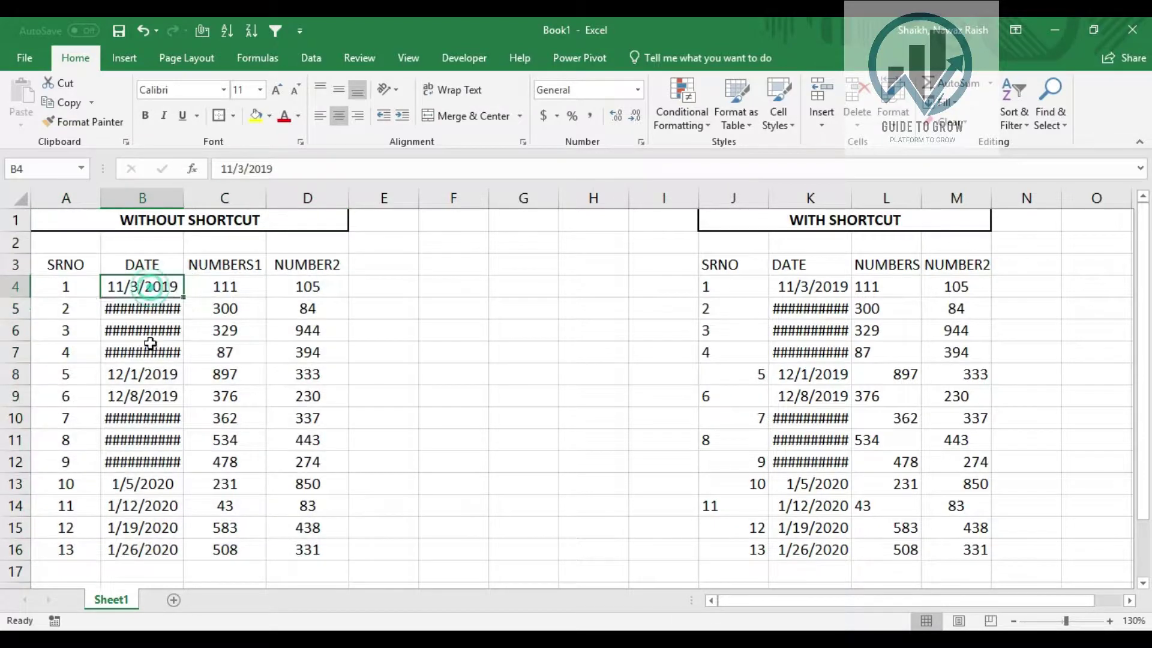
drag(150, 343, 149, 549)
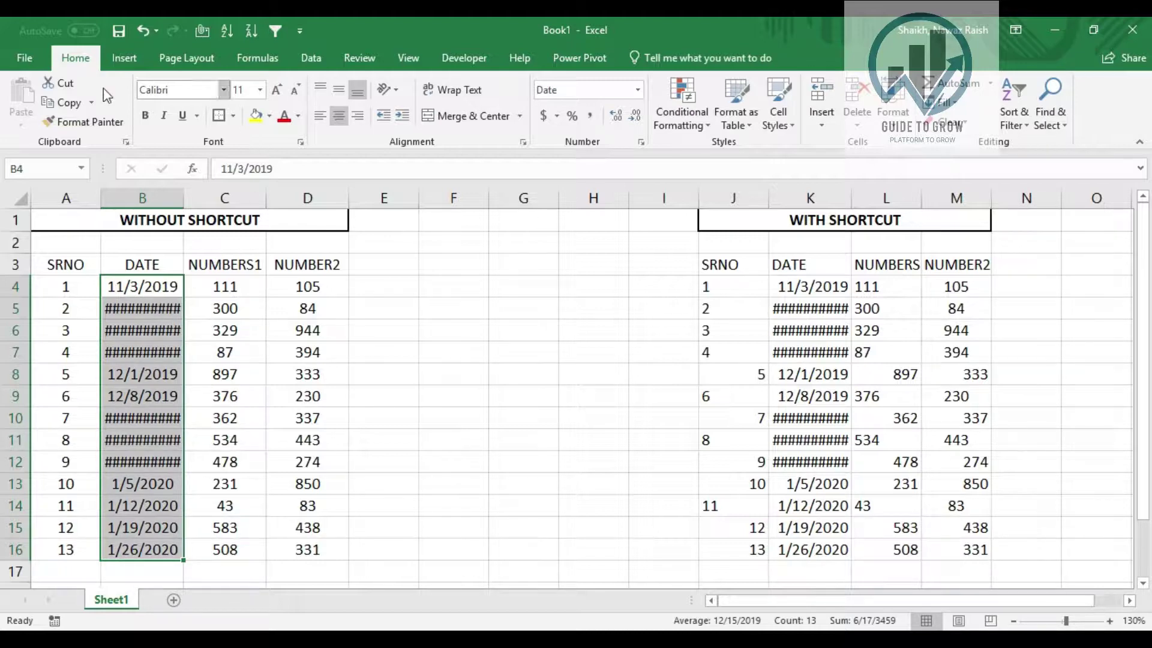
click(898, 127)
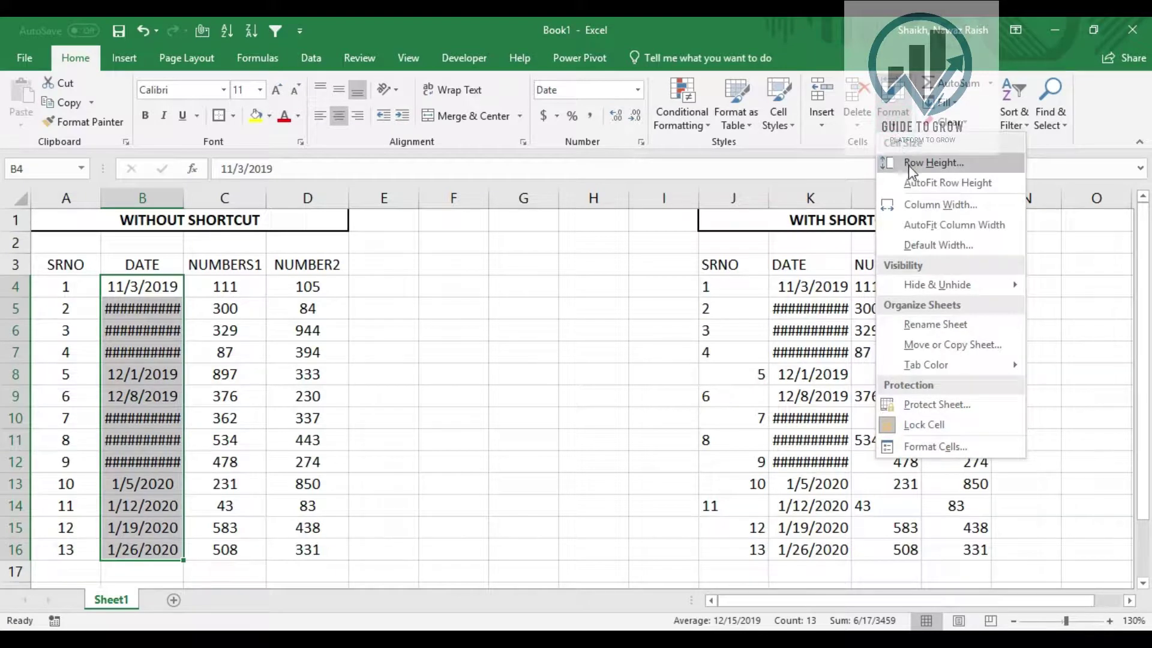
click(917, 225)
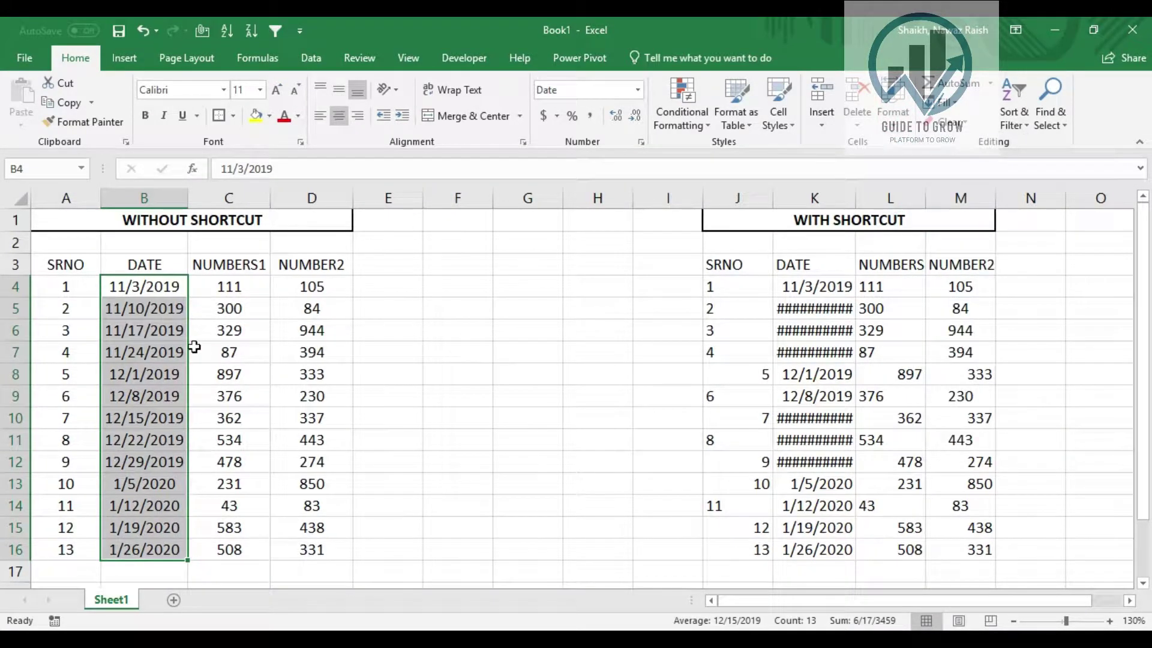
mouse_move(72, 265)
mouse_down()
mouse_move(273, 536)
mouse_move(304, 547)
mouse_up()
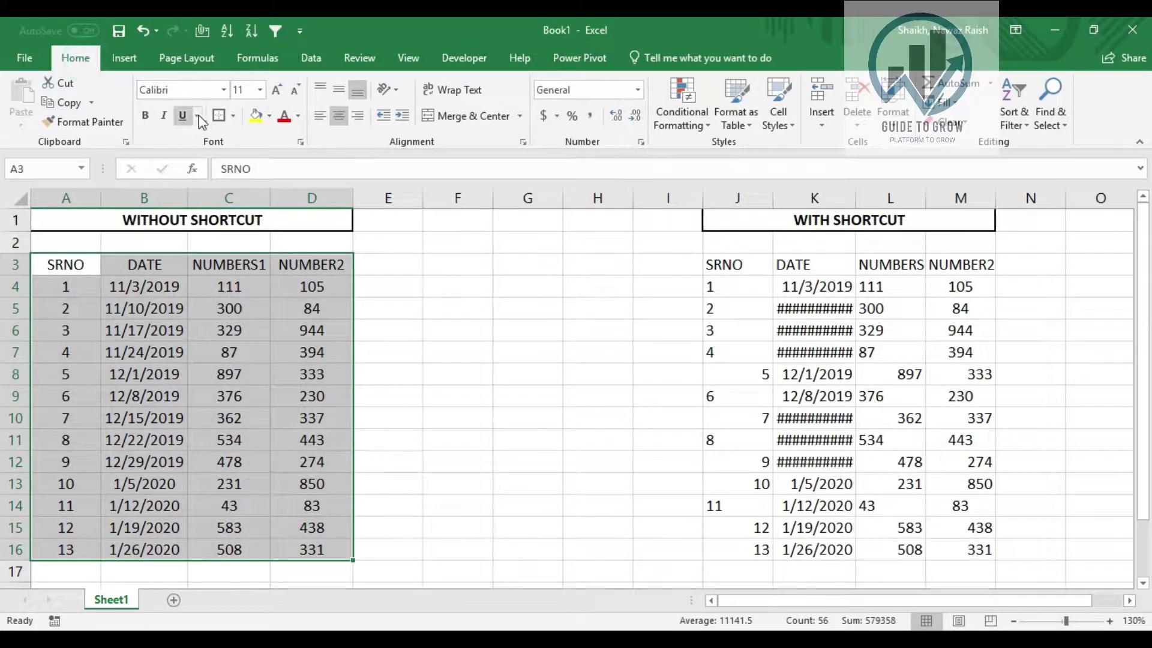
- Apply All Borders to the left table and bold its header row A3:D3
click(234, 117)
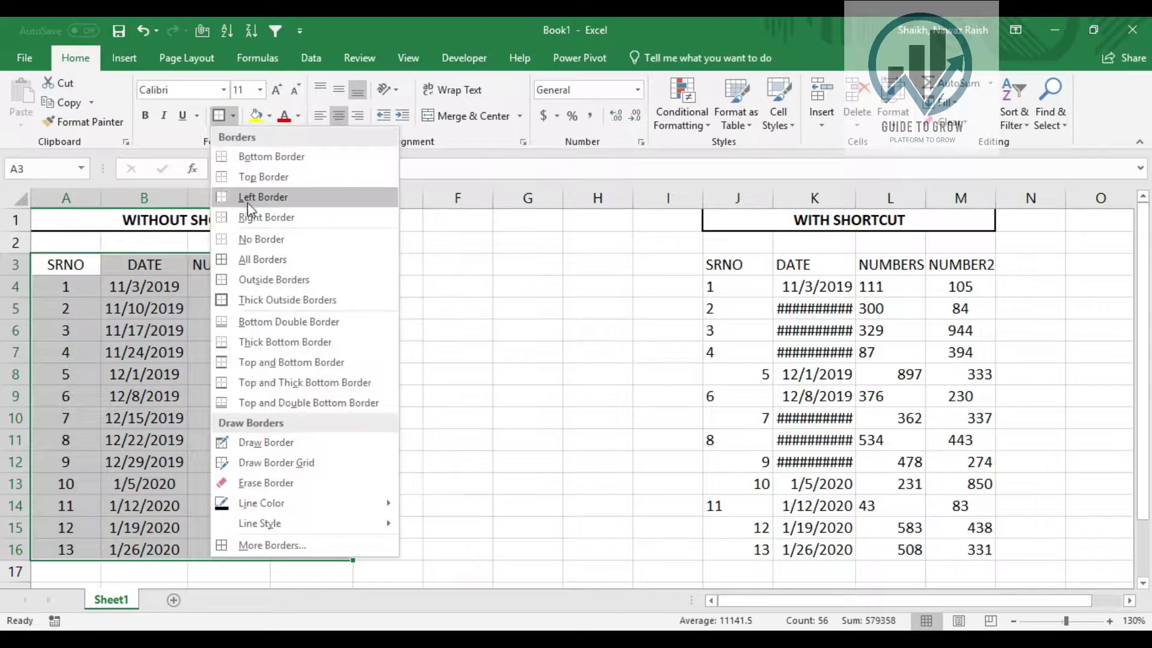
click(261, 264)
click(249, 324)
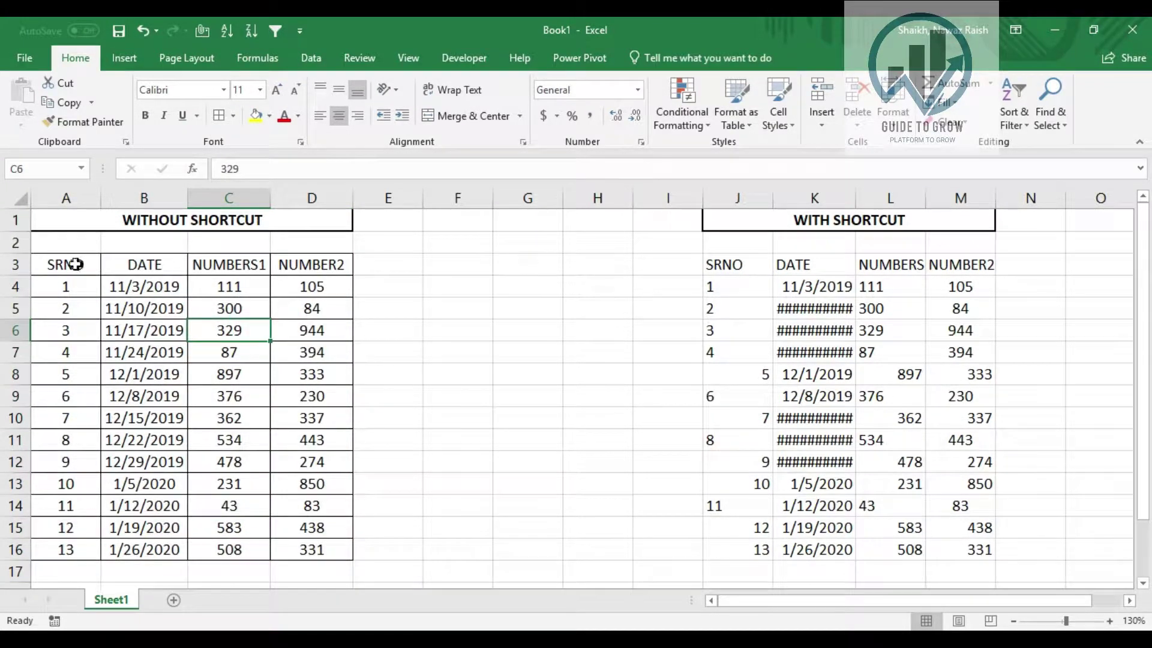
drag(76, 264, 309, 264)
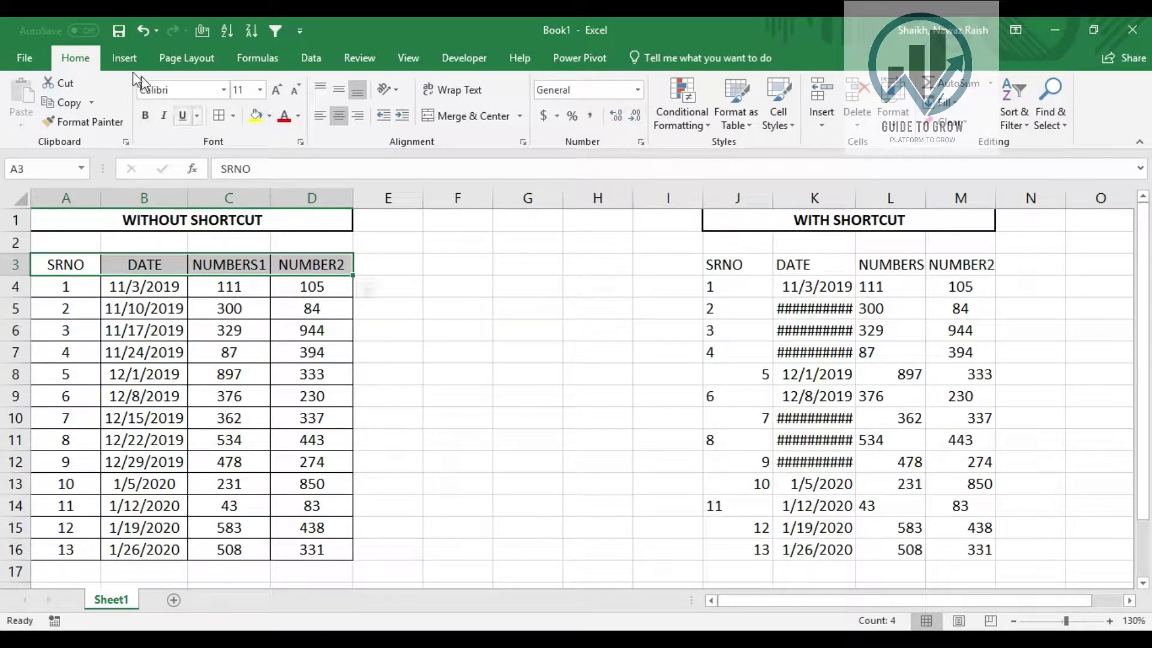
click(144, 117)
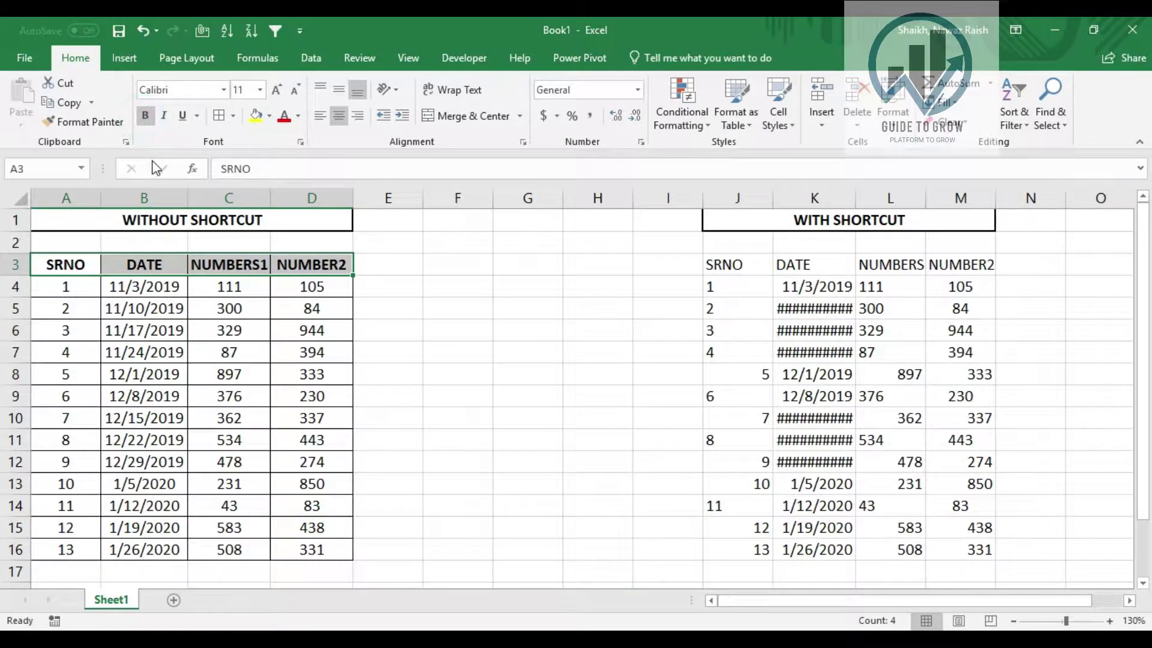
- Give the left table A3:D16 a Thick Outside Border
click(120, 327)
mouse_move(66, 263)
mouse_down()
mouse_move(286, 410)
mouse_move(303, 548)
mouse_up()
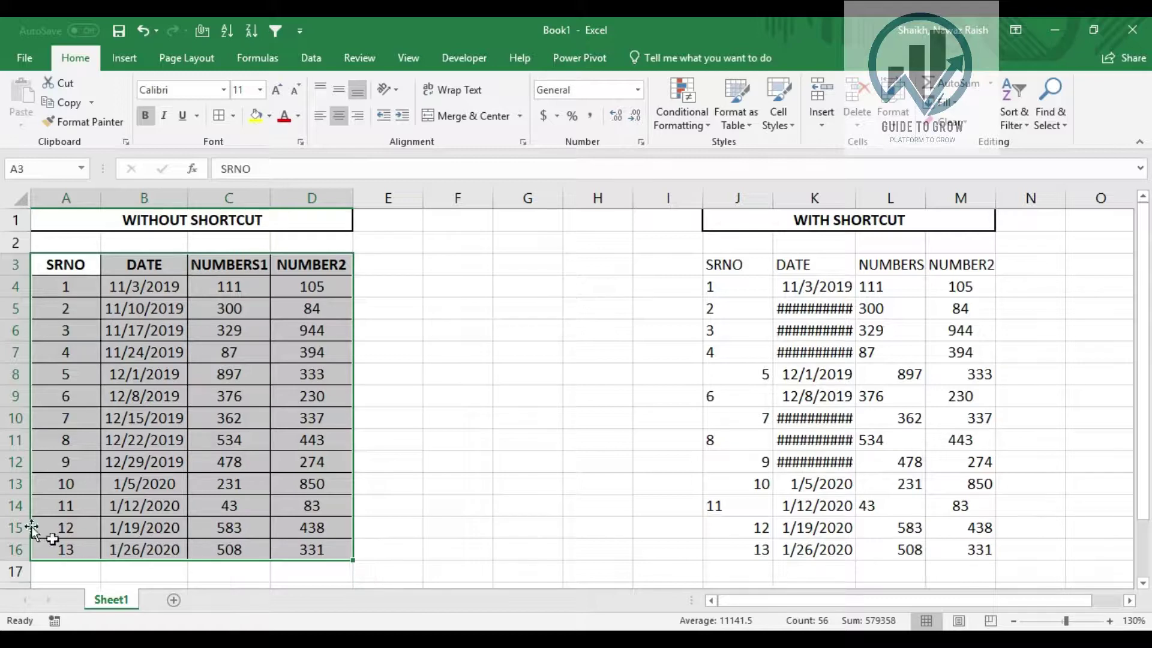
click(234, 117)
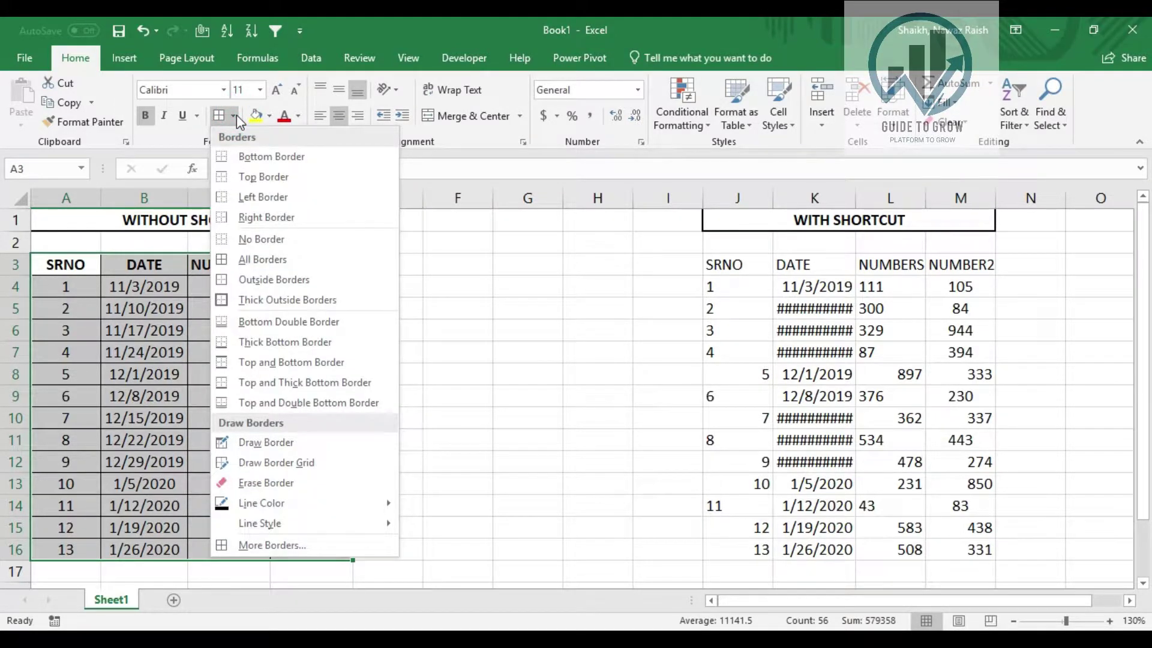
click(262, 303)
click(248, 361)
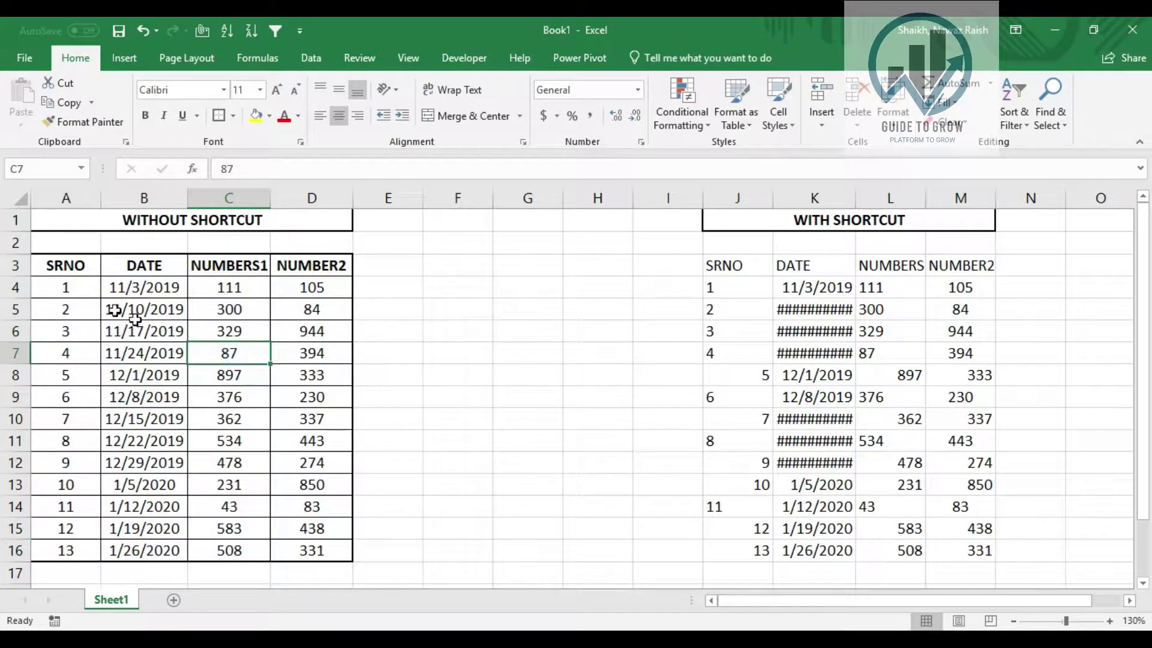
drag(65, 268, 309, 266)
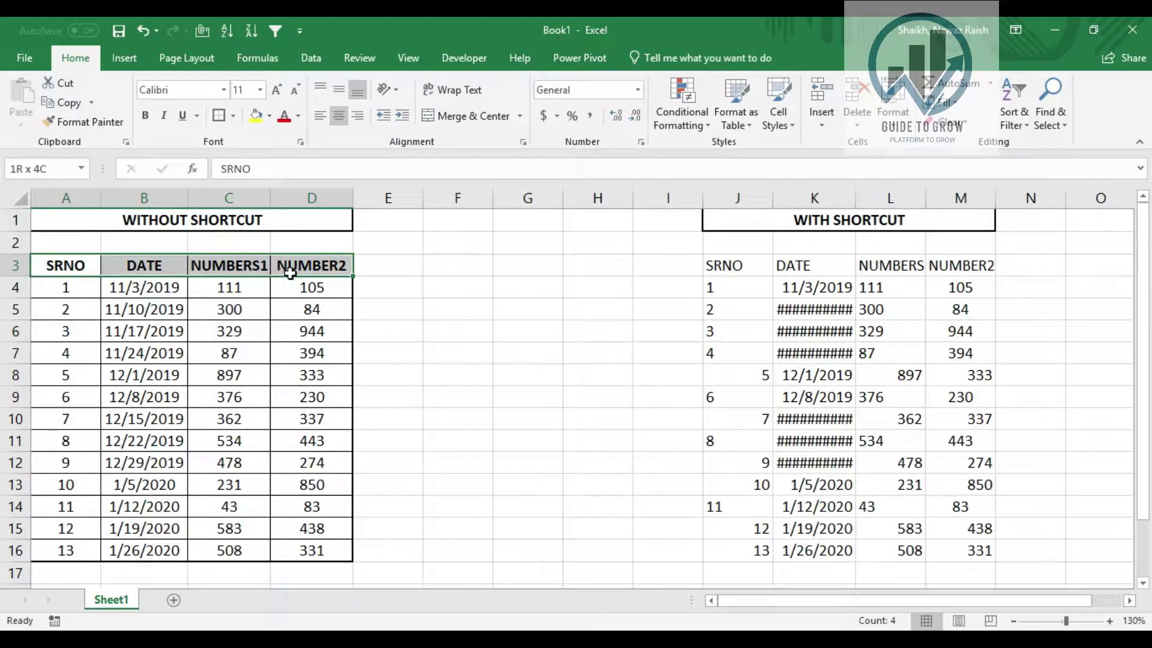
- Fill the left table's header row A3:D3 with yellow
click(230, 310)
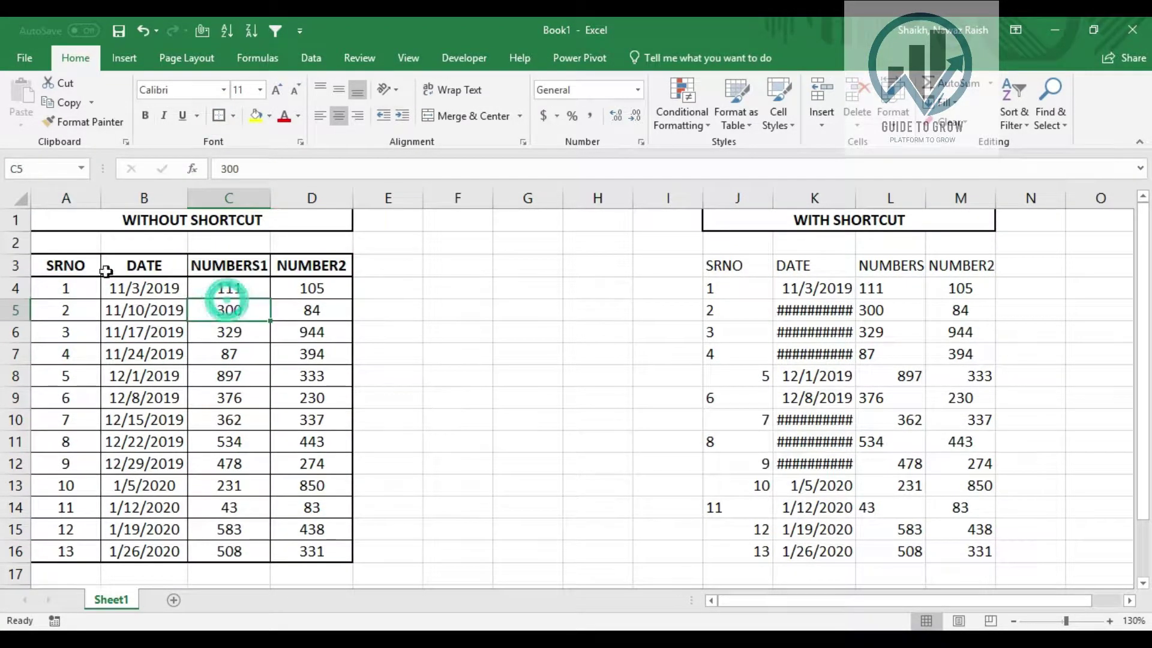
drag(90, 266, 312, 267)
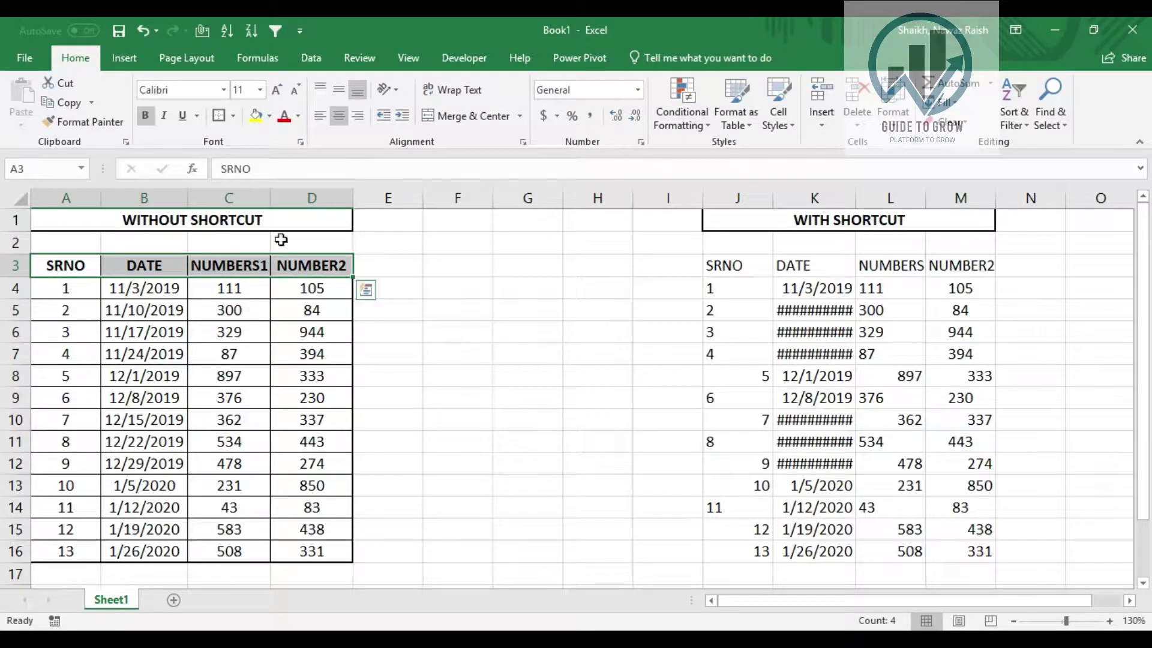
click(256, 115)
click(237, 290)
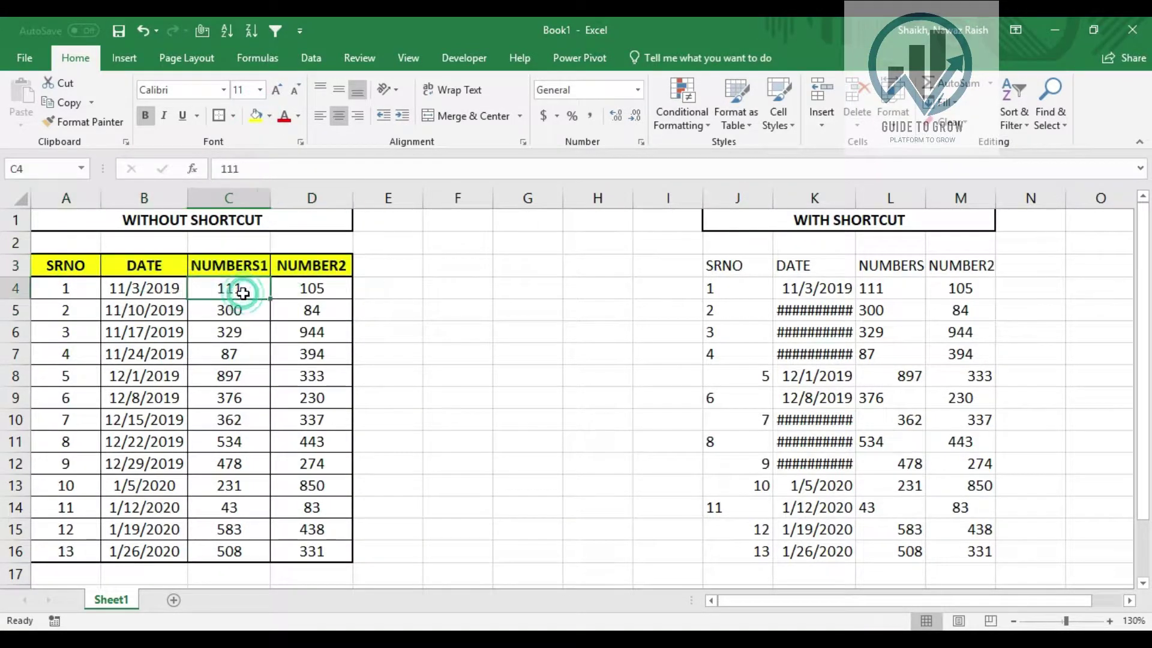
- Make the header text in A3:D3 orange
click(76, 263)
drag(76, 263, 300, 265)
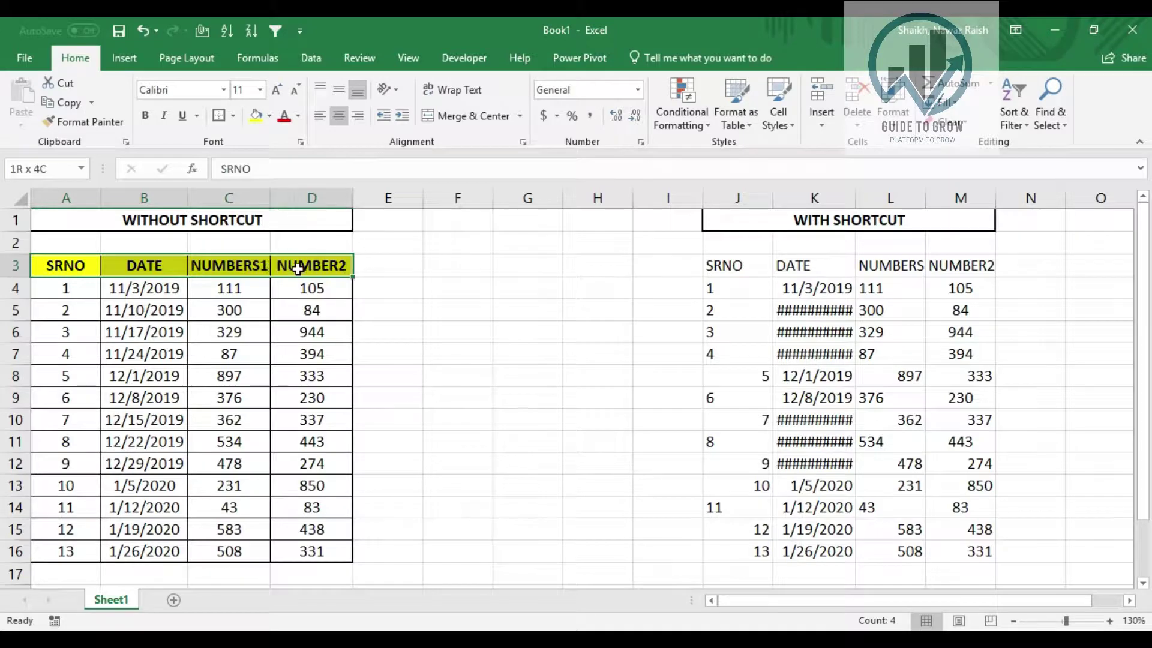
click(298, 116)
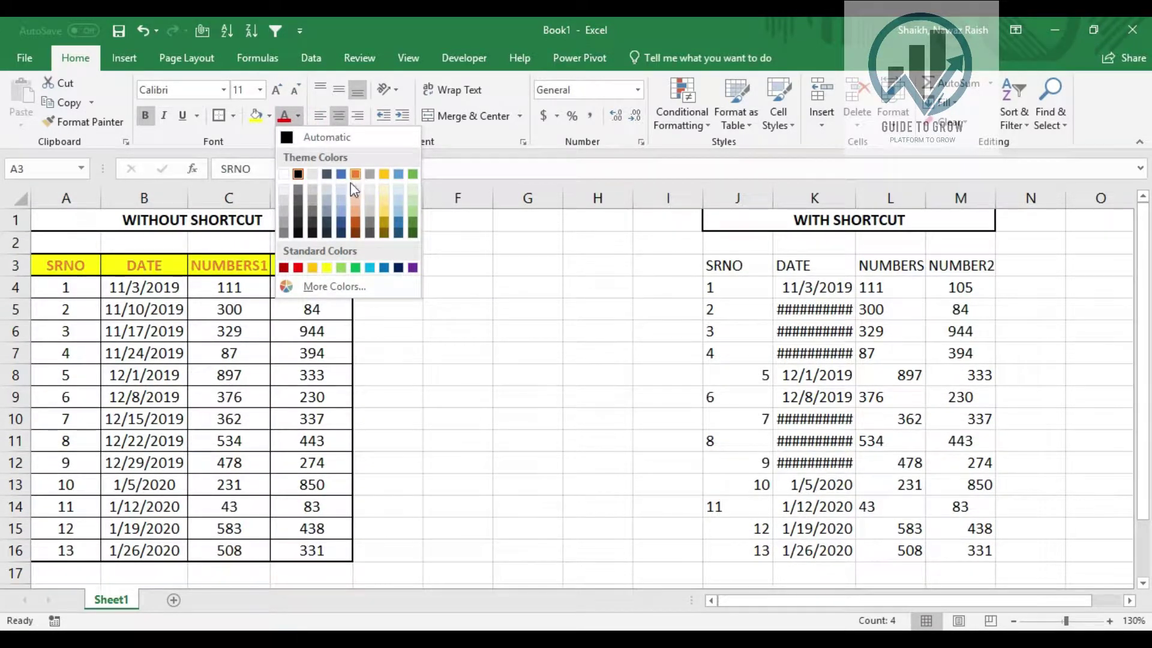
click(357, 221)
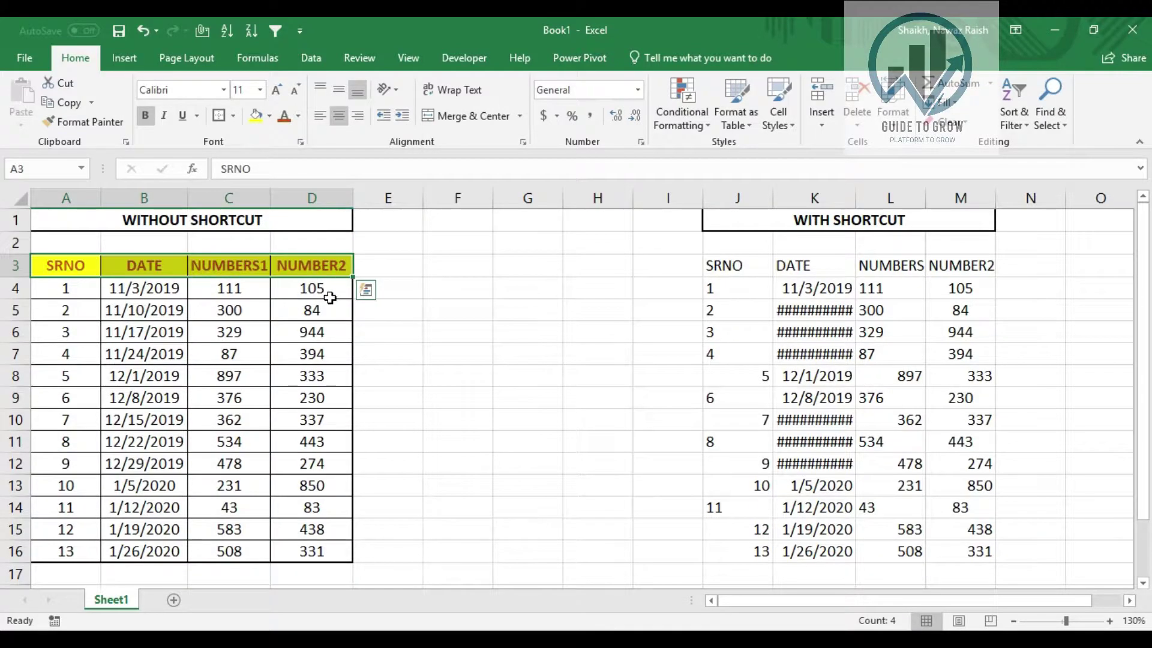
click(228, 350)
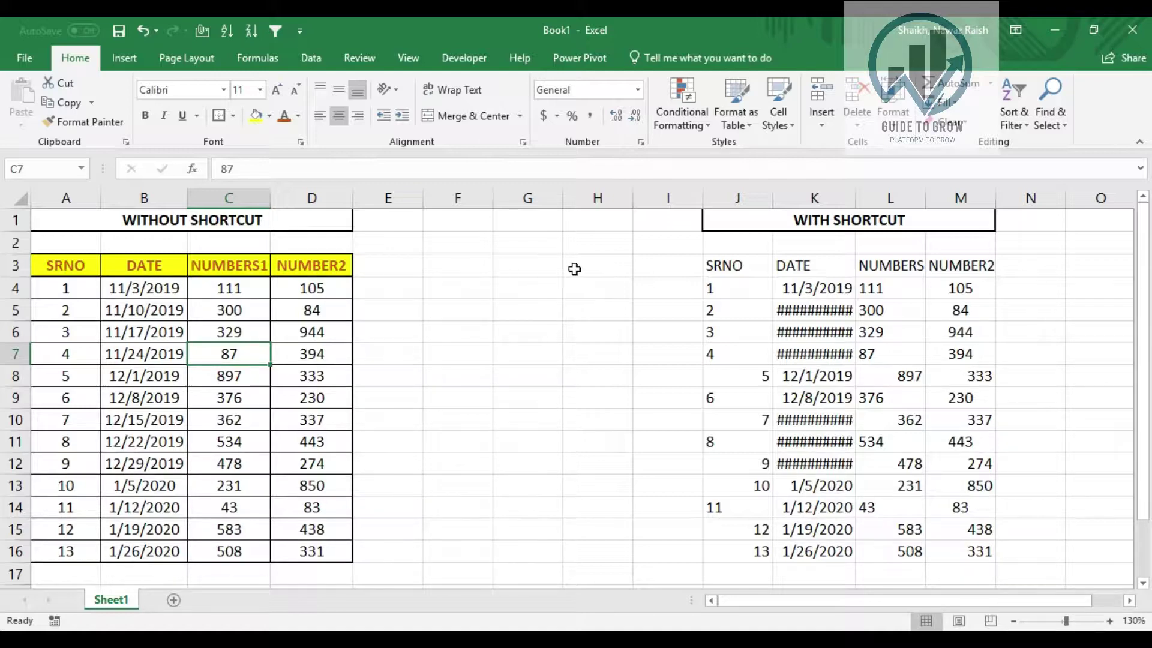
click(728, 267)
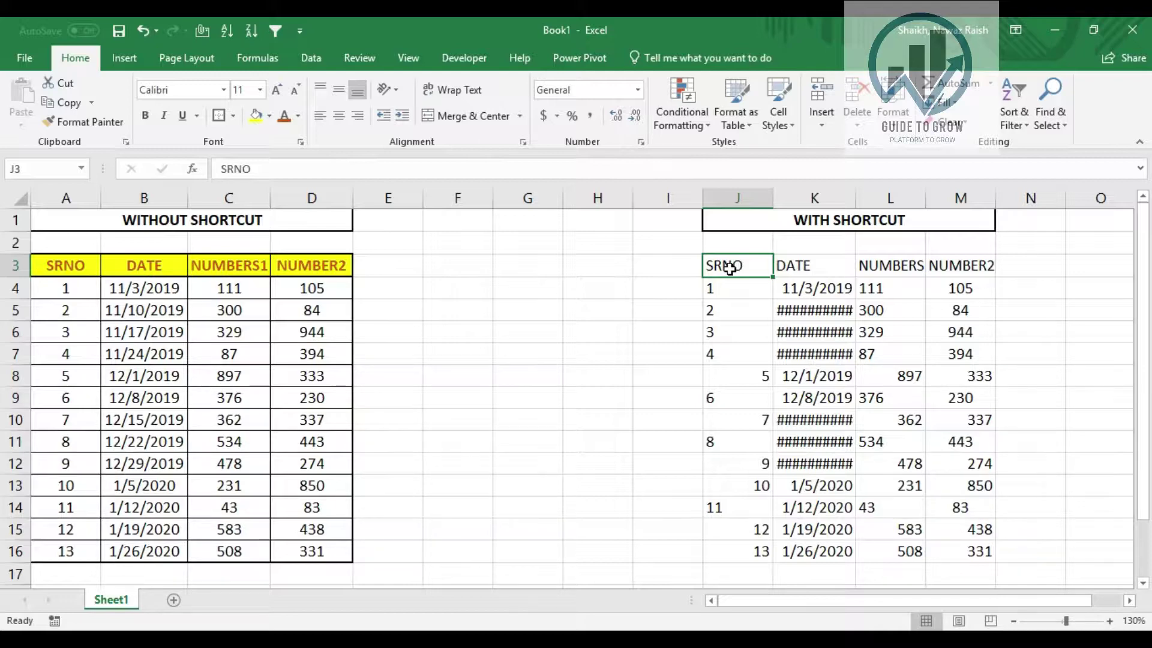
key(ctrl+shift+Right)
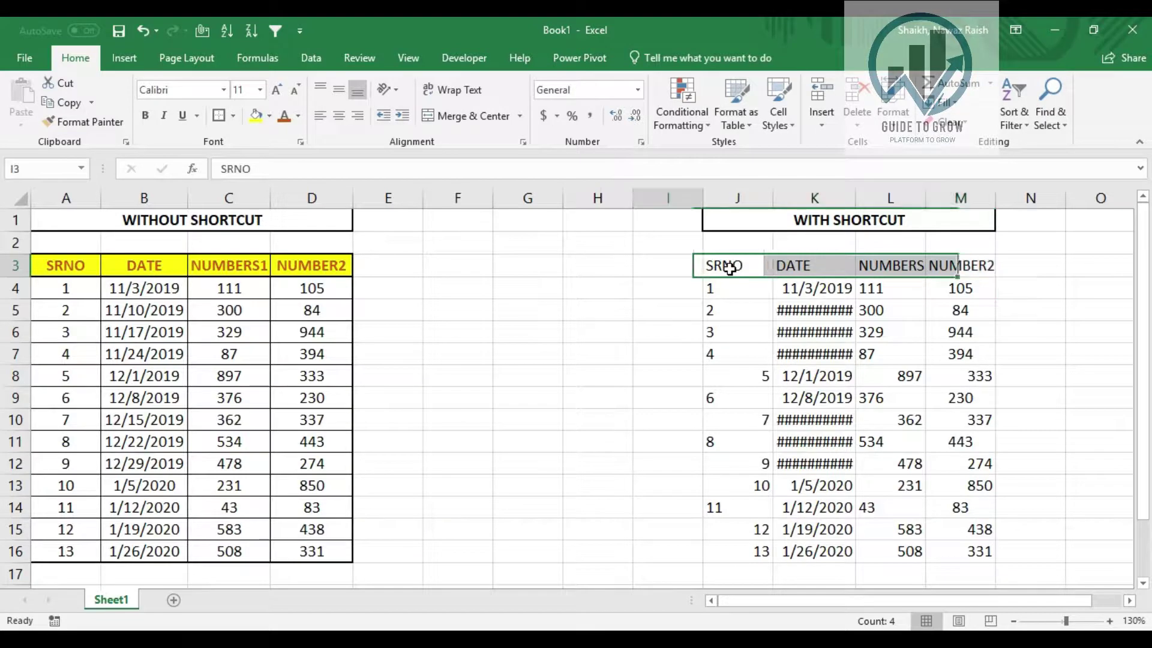
key(ctrl+shift+Left)
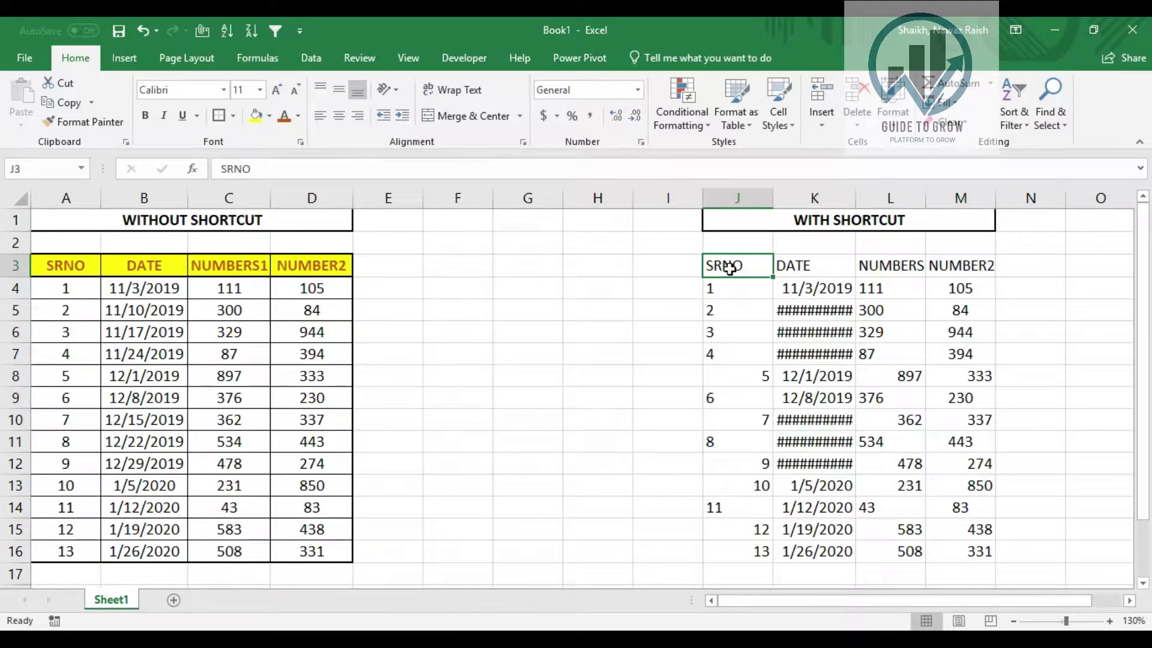
key(ctrl+shift+Right)
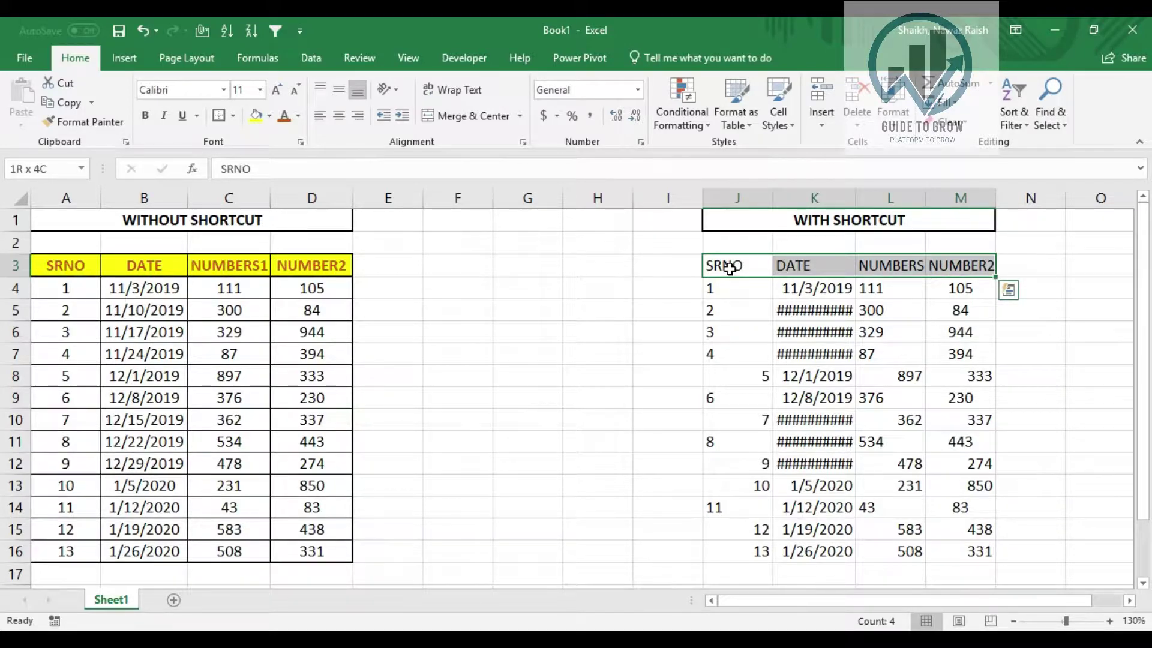
key(ctrl+shift+Down)
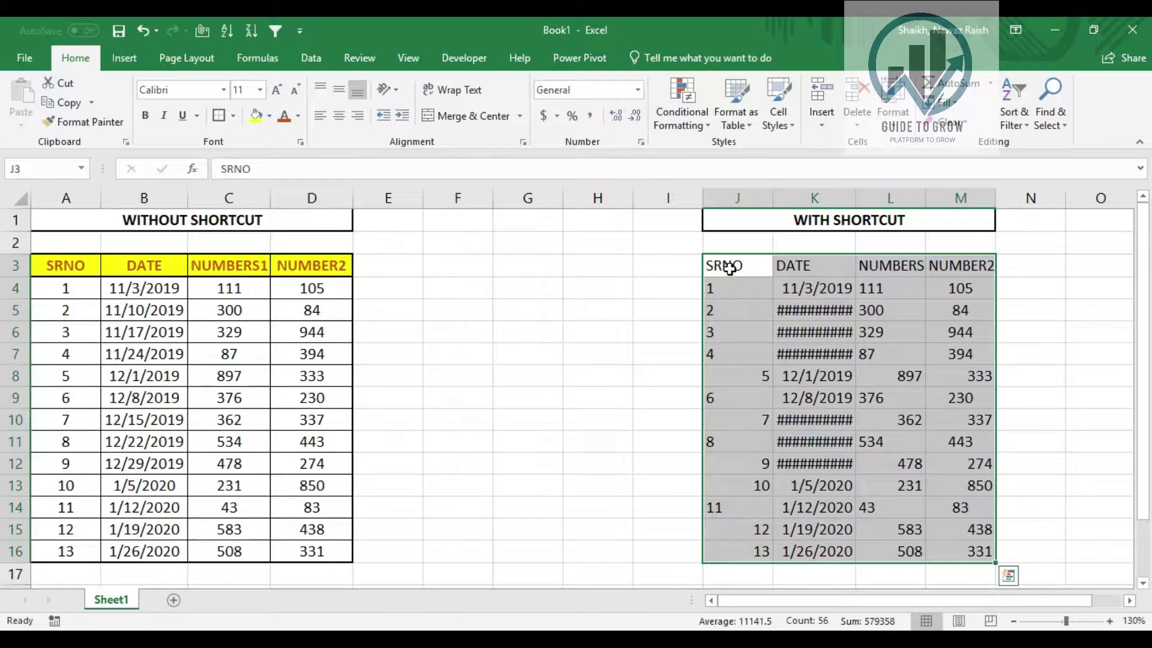
key(alt)
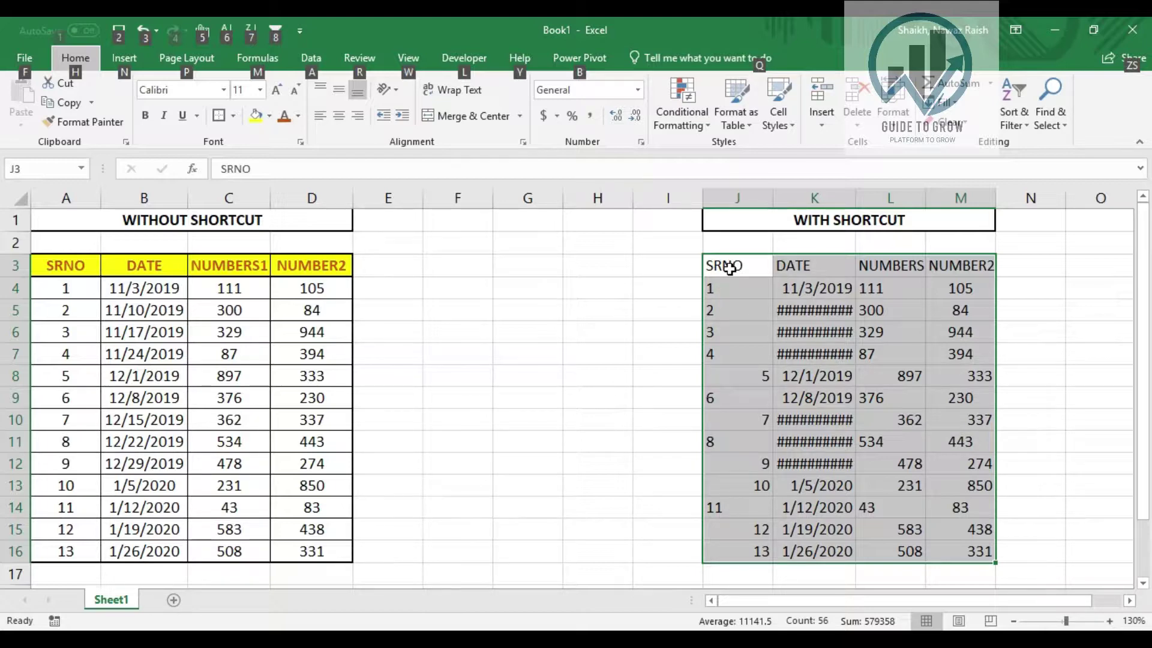
key(h)
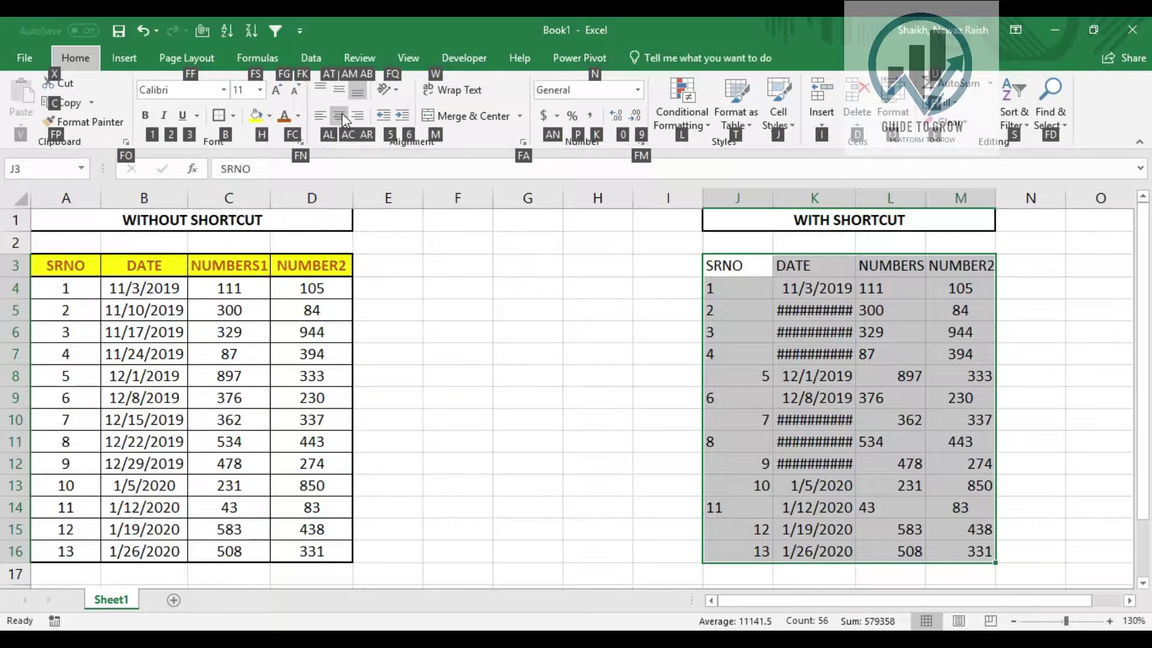
- Centre every value in the WITH SHORTCUT table J3:M16 using Alt+H+A+C
key(a)
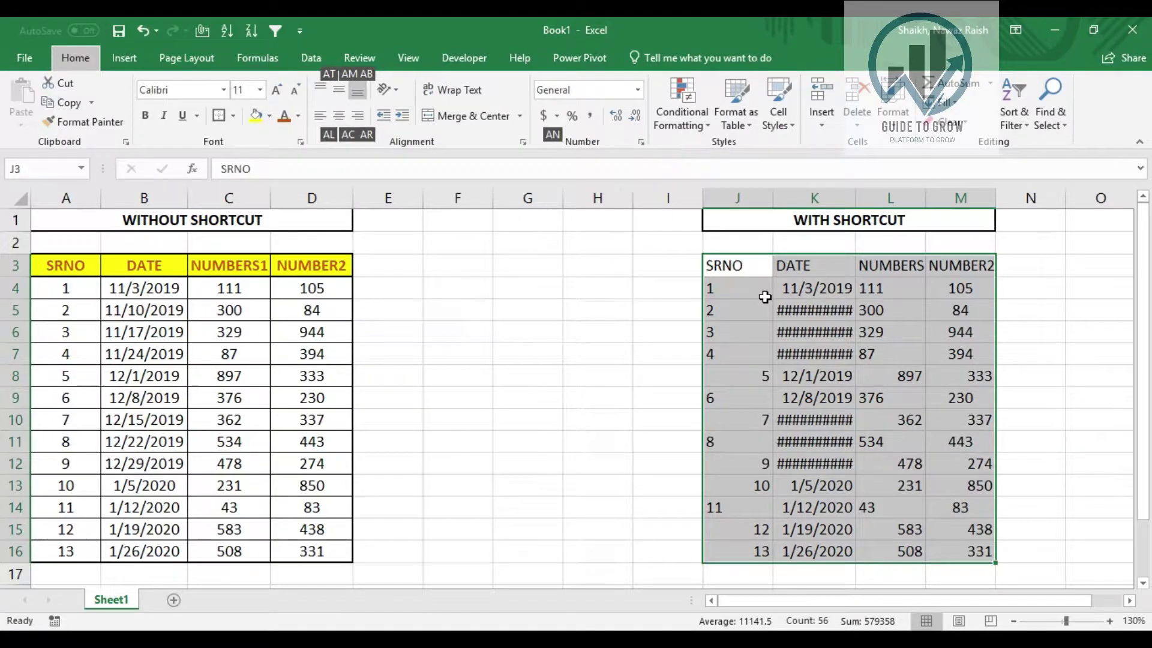
key(c)
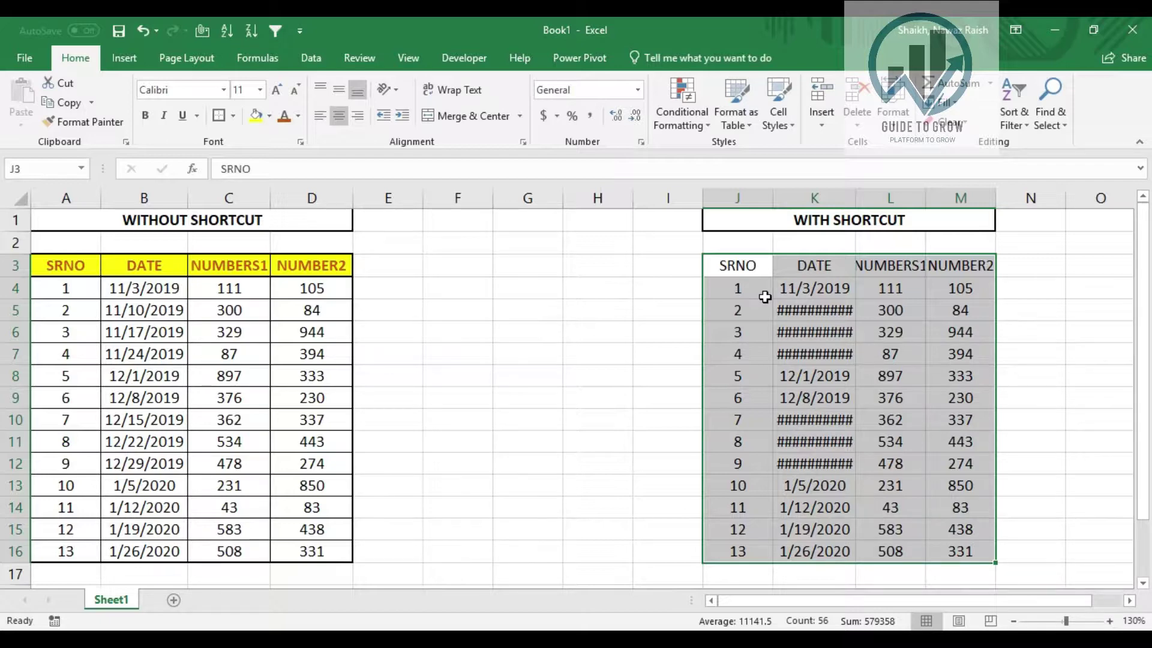
key(Right)
key(ctrl+shift+Down)
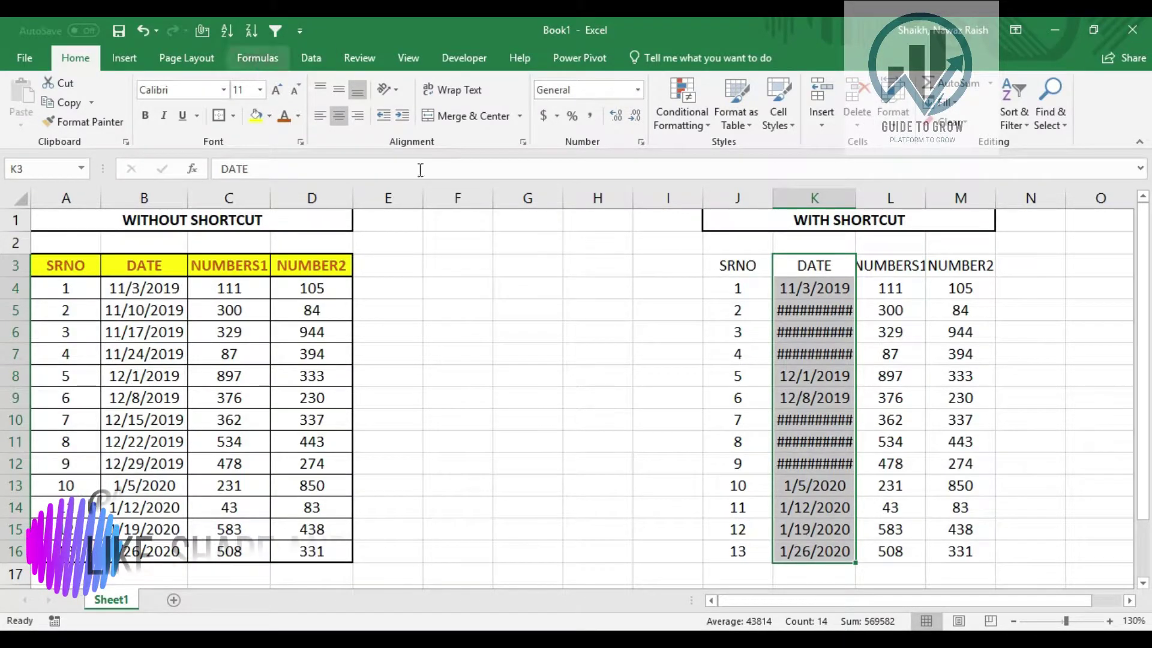
- AutoFit the DATE column K with Alt+H+O+I so all dates display fully
key(alt)
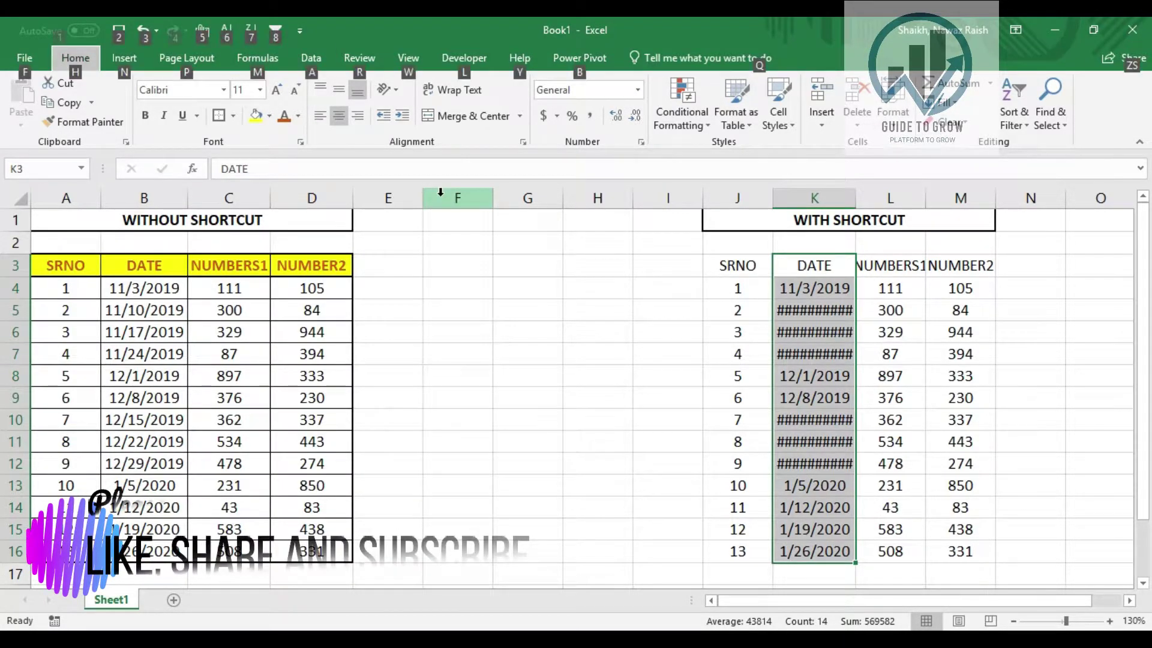
key(h)
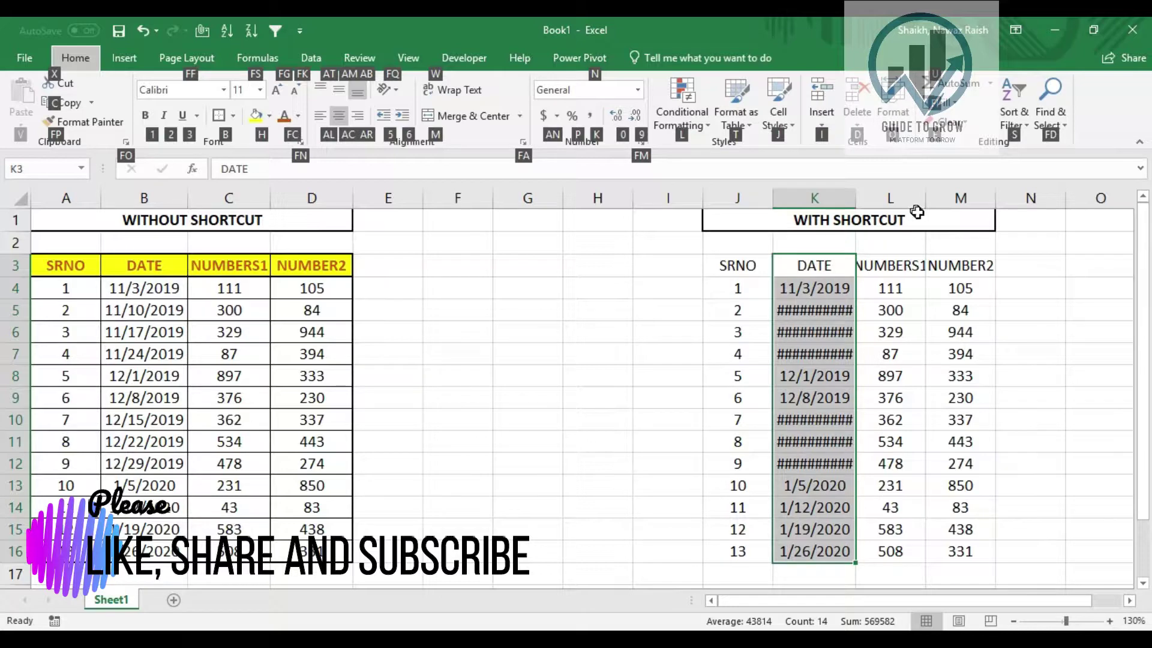
key(o)
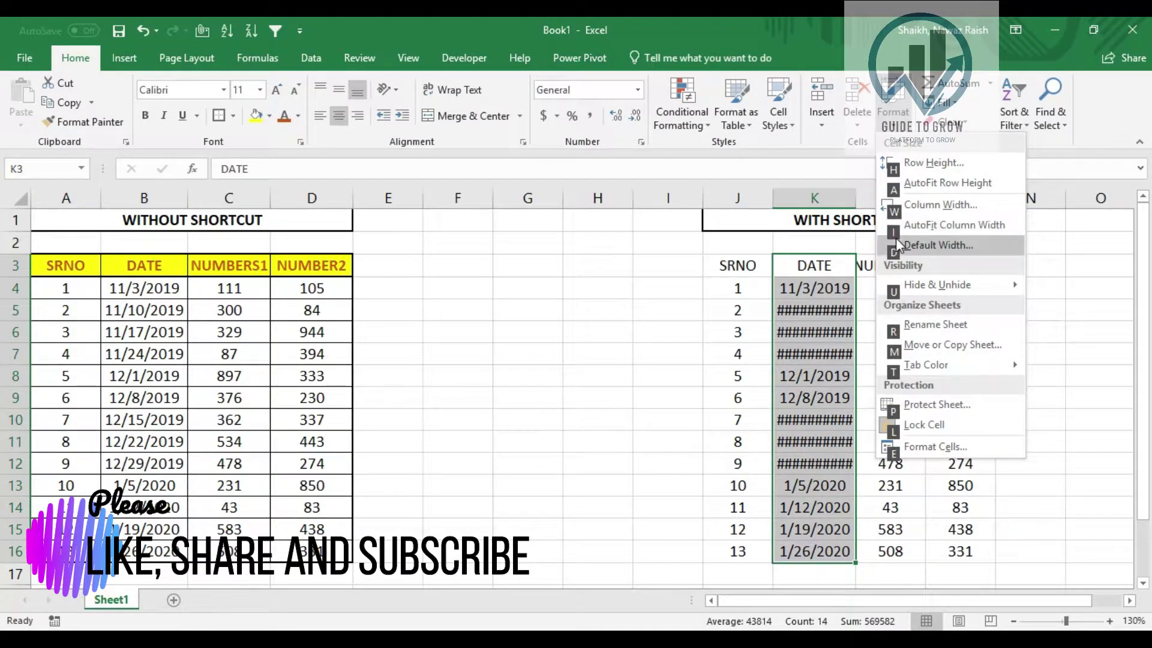
key(i)
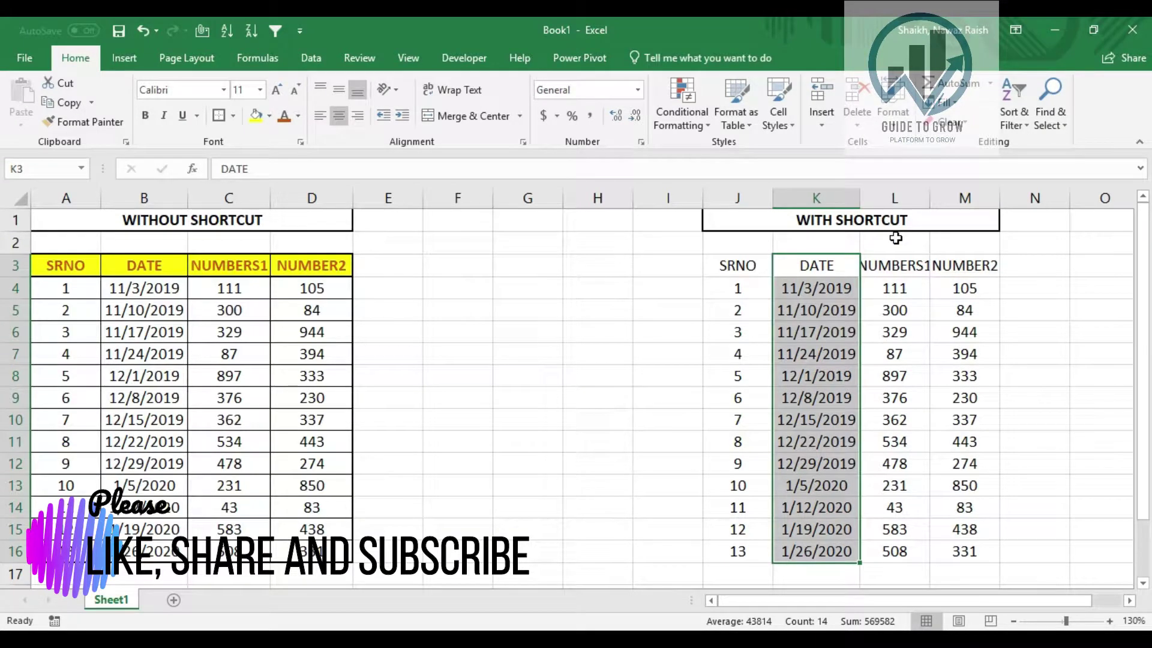
key(Left)
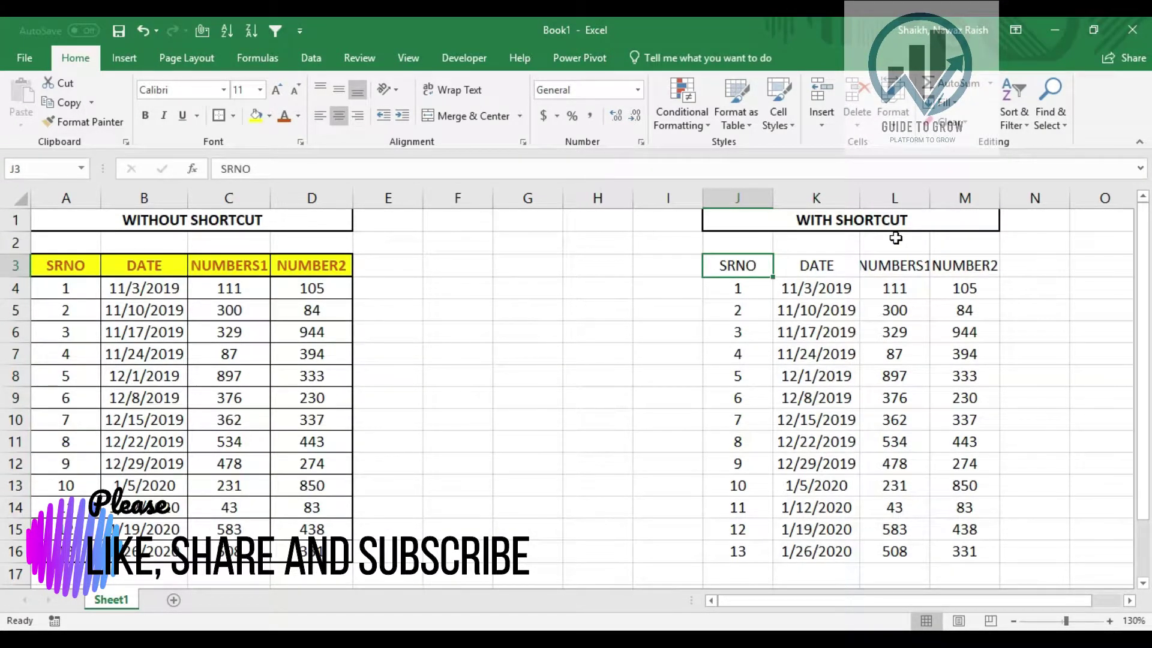
- Select J3:M16 and apply All Borders with Alt+H+B+A
key(ctrl+shift+Right)
key(ctrl+shift+Down)
key(Down)
key(Up)
key(ctrl+shift+Right)
key(ctrl+shift+Down)
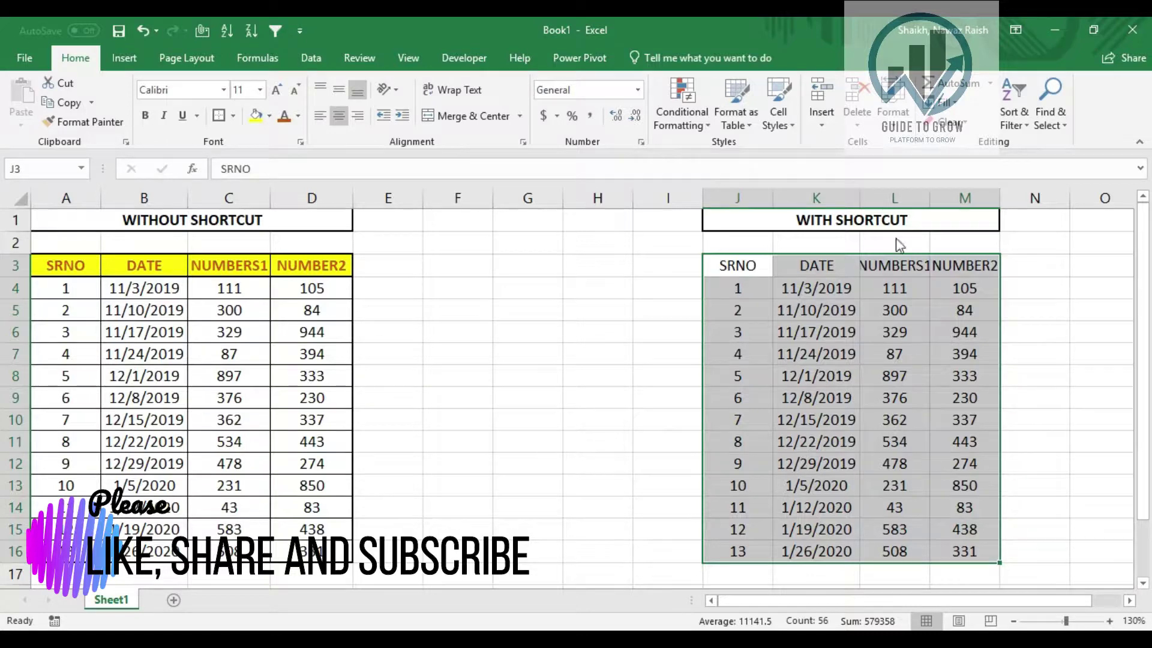
key(alt)
key(h)
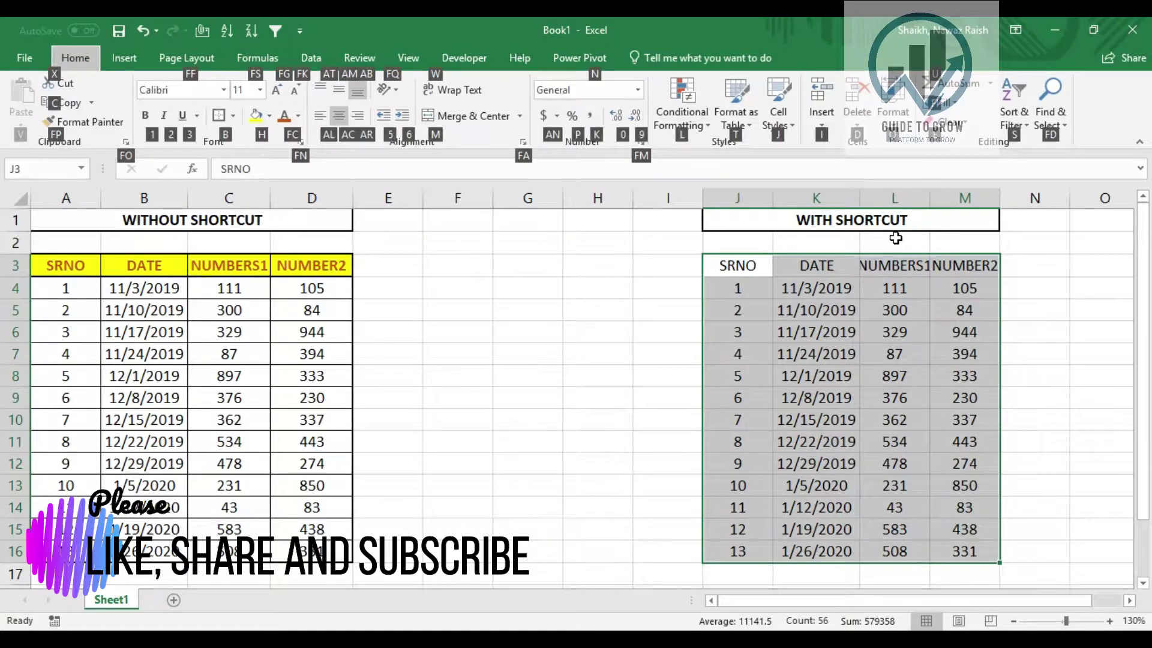
key(b)
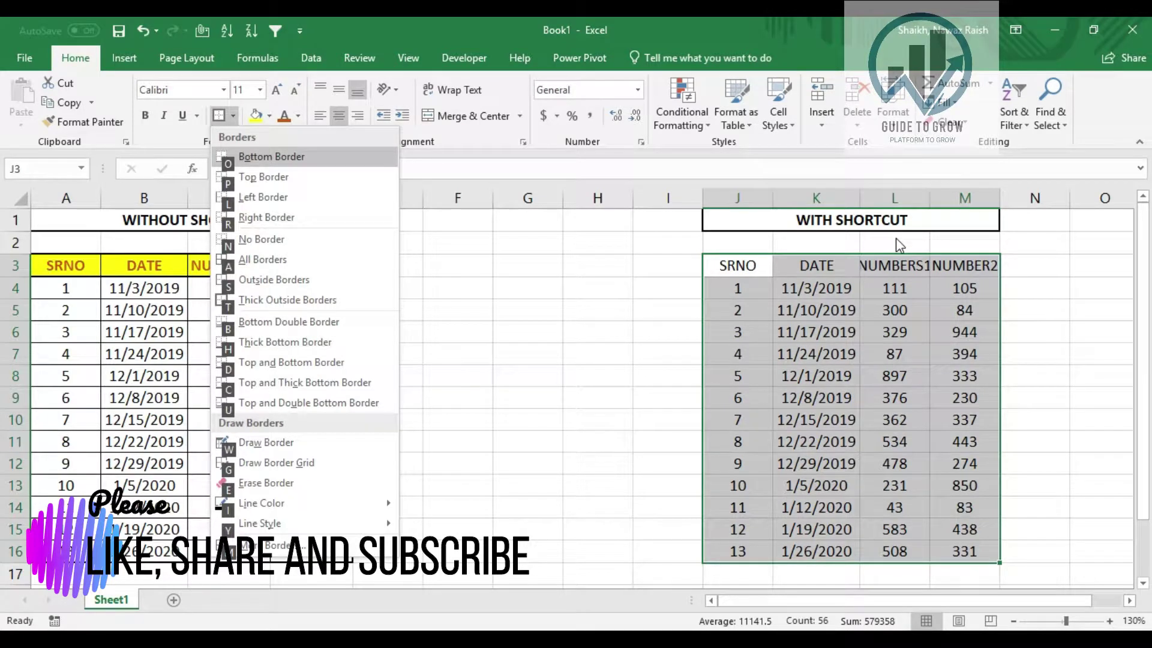
key(a)
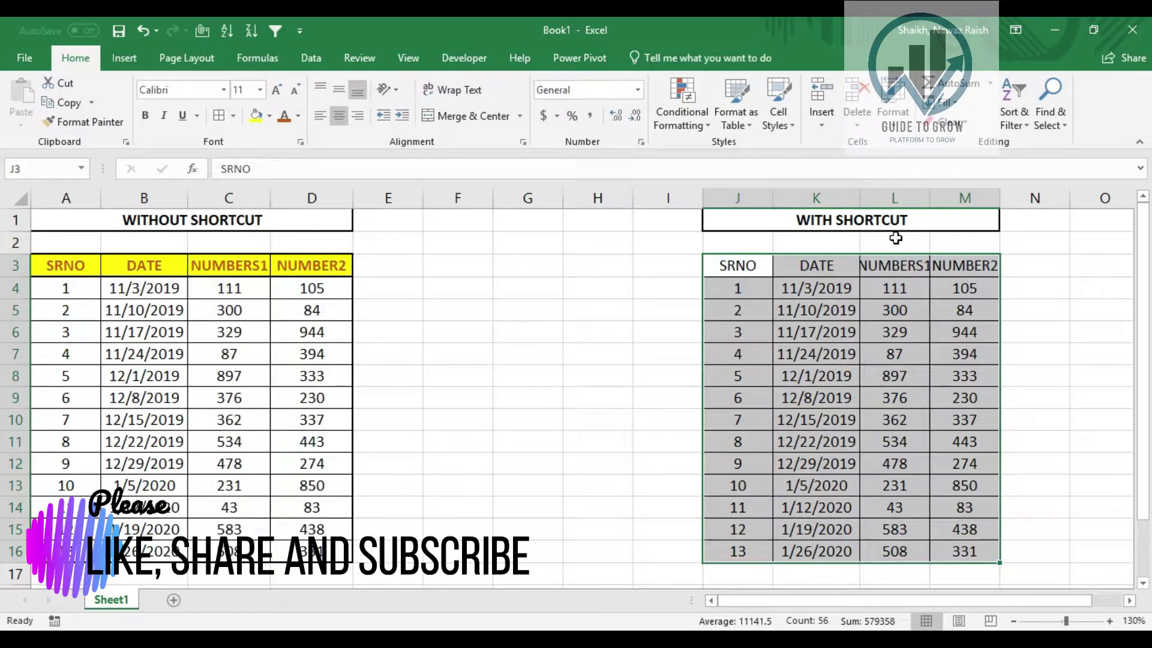
- Reselect J3:M16 and apply a second border setting from the Borders menu
key(Down)
key(Up)
key(ctrl+shift+Right)
key(ctrl+shift+Down)
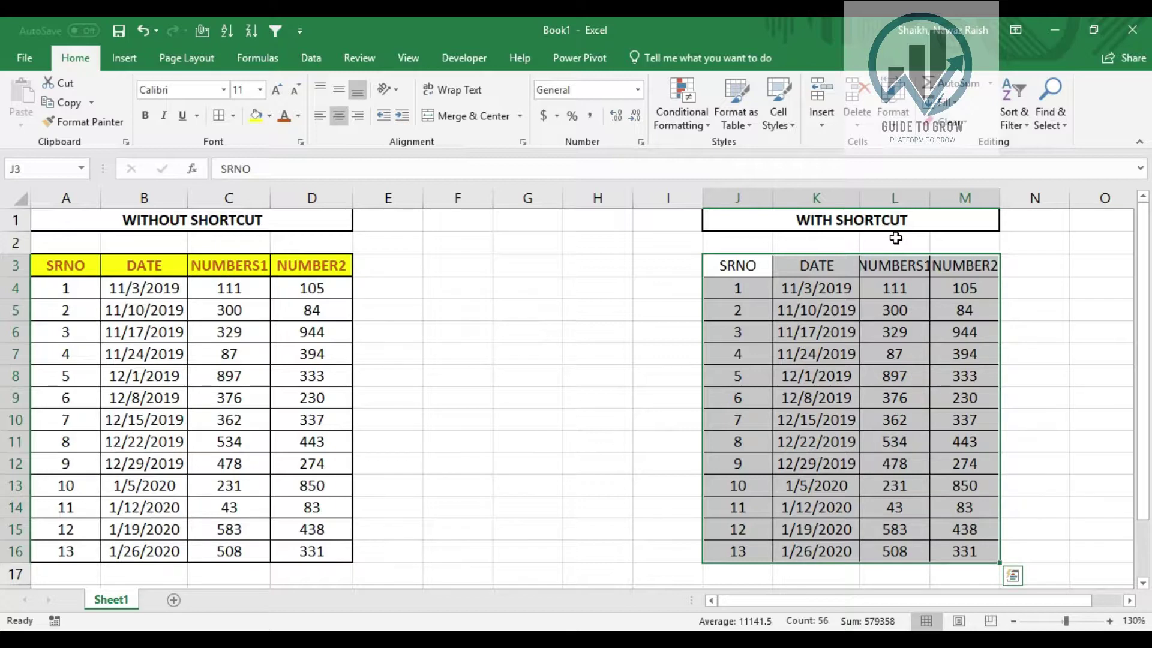
key(alt)
key(h)
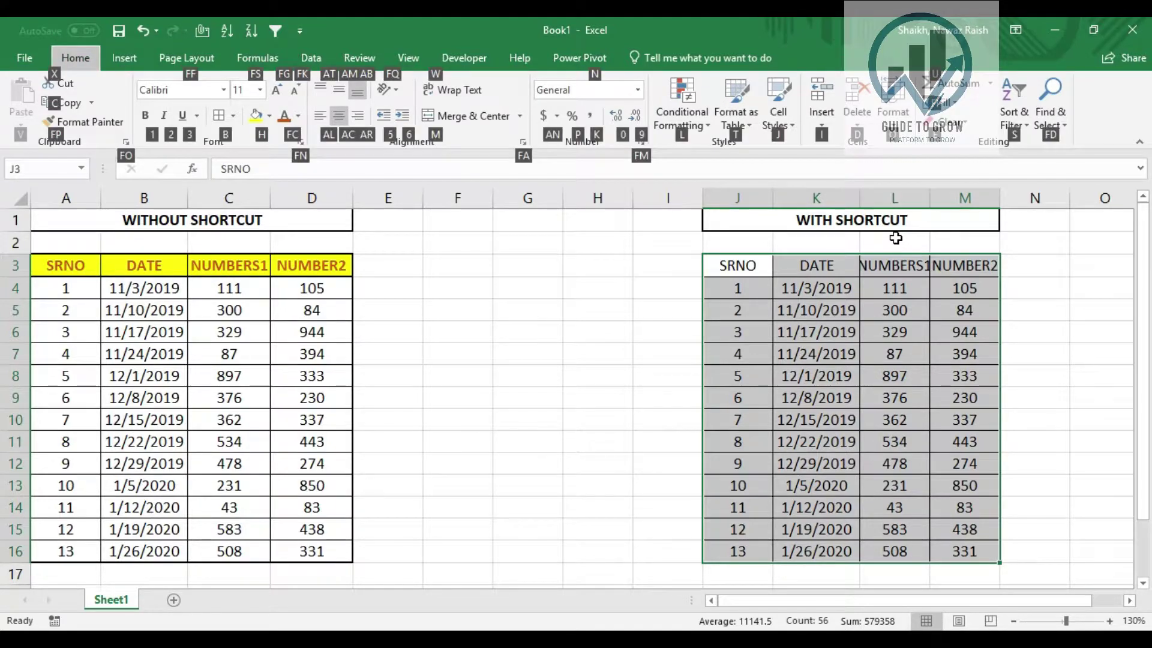
key(b)
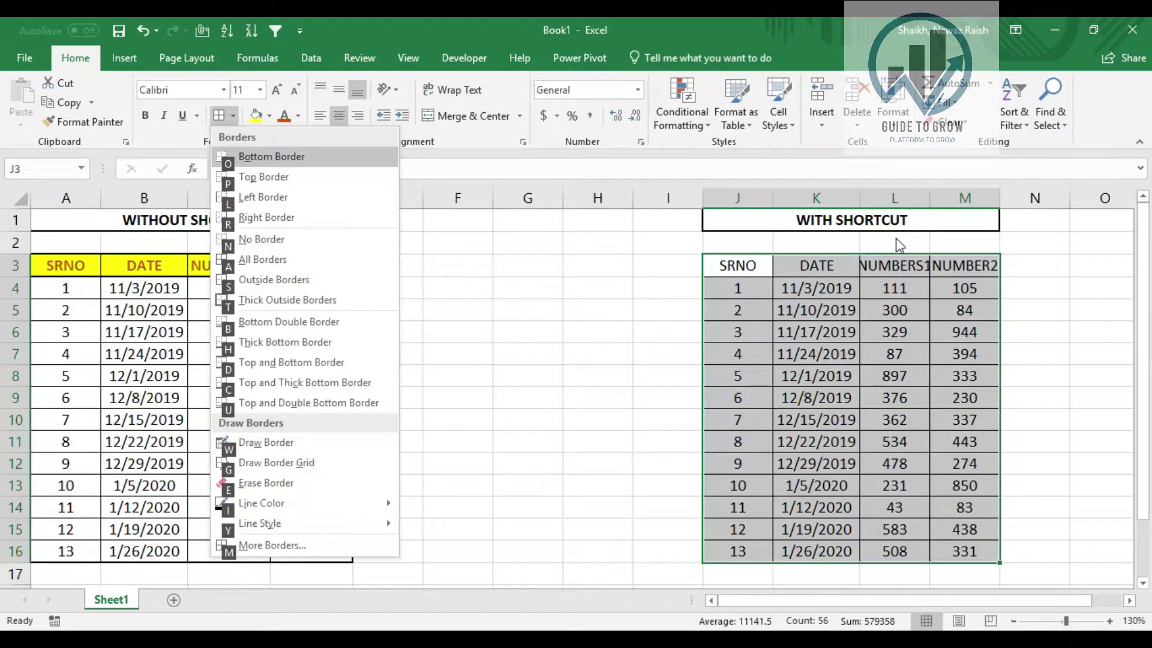
key(a)
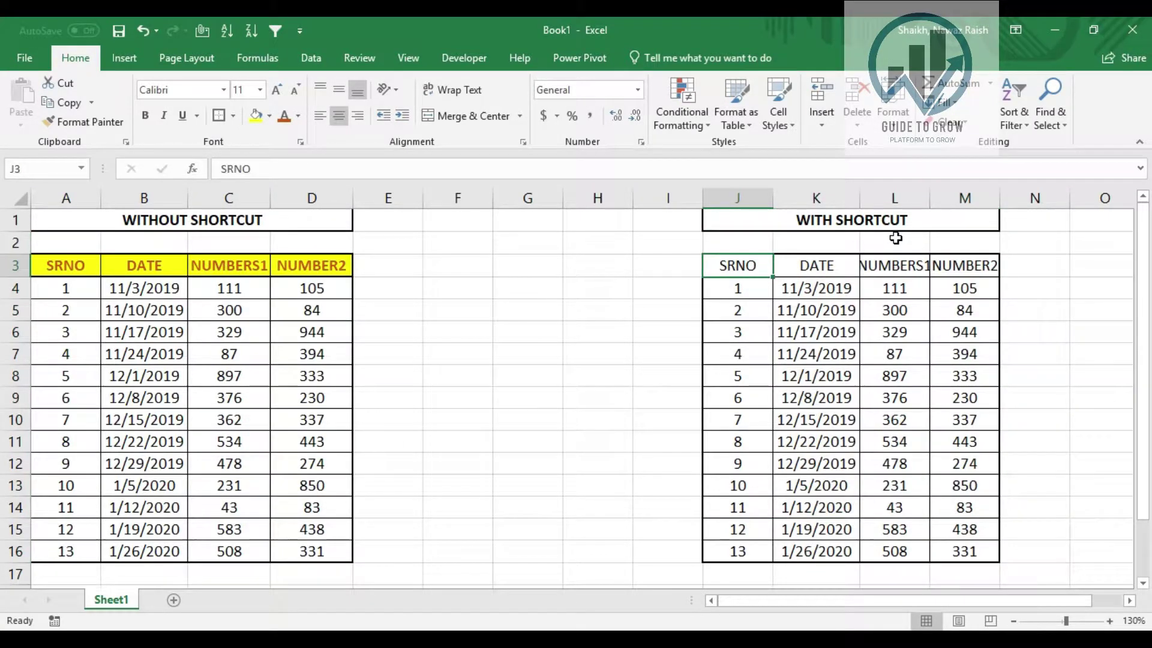
- Fill the WITH SHORTCUT header row J3:M3 with yellow via Alt+H+H
key(shift+Right)
key(shift+Right)
key(shift+Right)
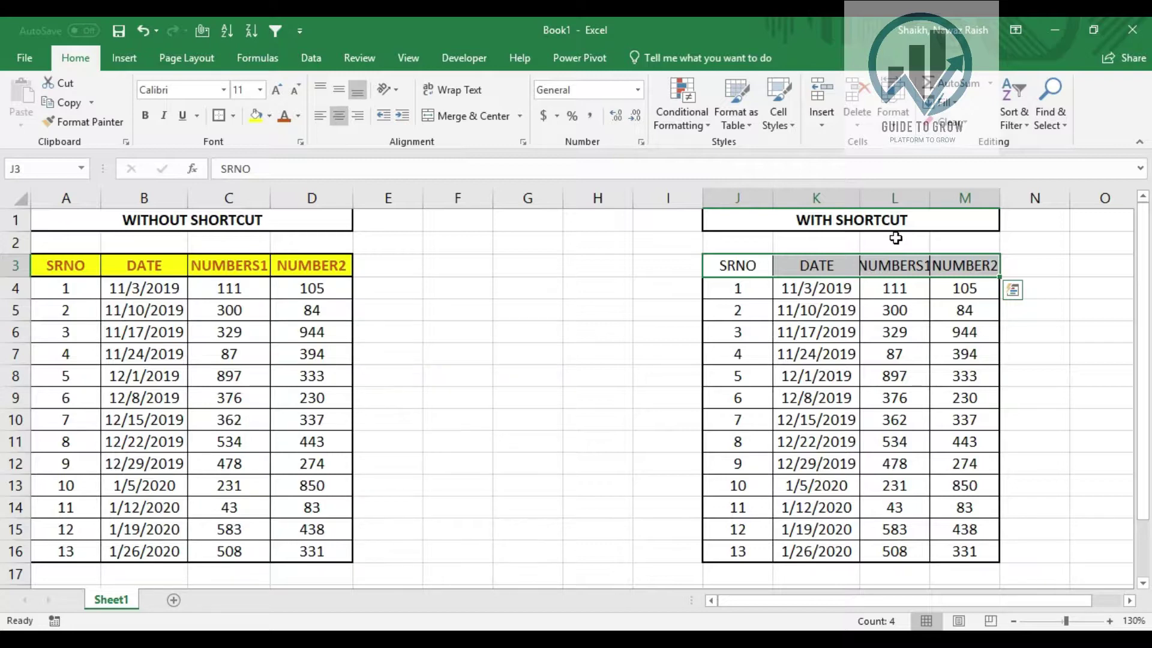
key(Left)
key(Right)
key(ctrl+shift+Right)
key(alt)
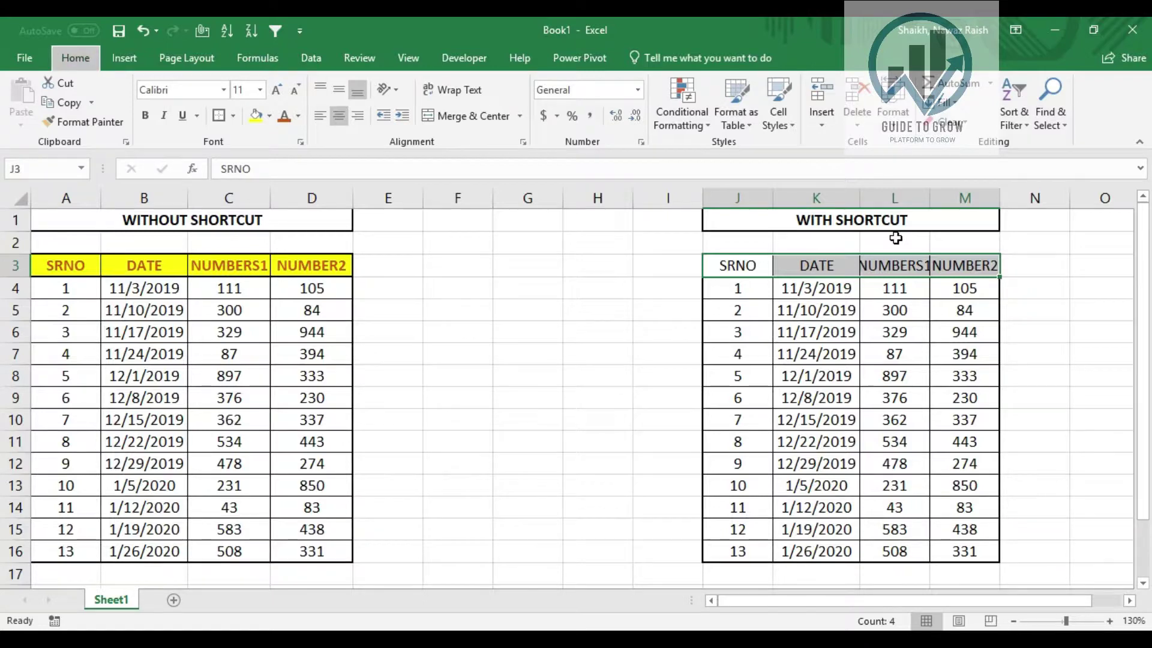
key(Down)
key(Down)
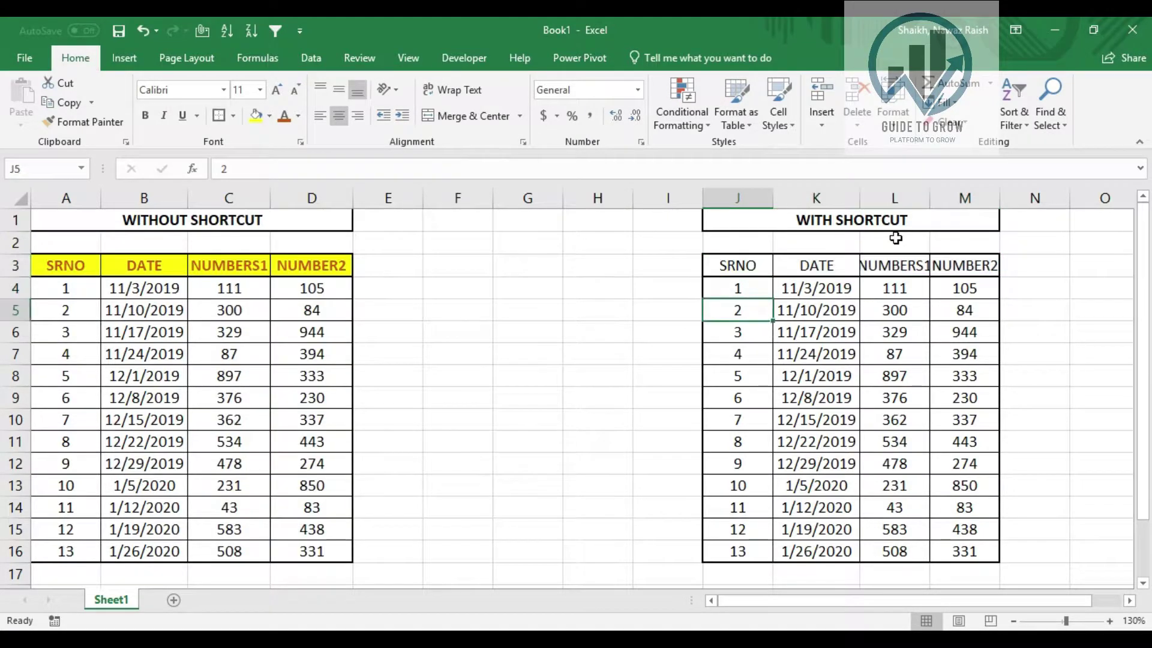
key(Up)
key(Up)
key(ctrl+shift+Right)
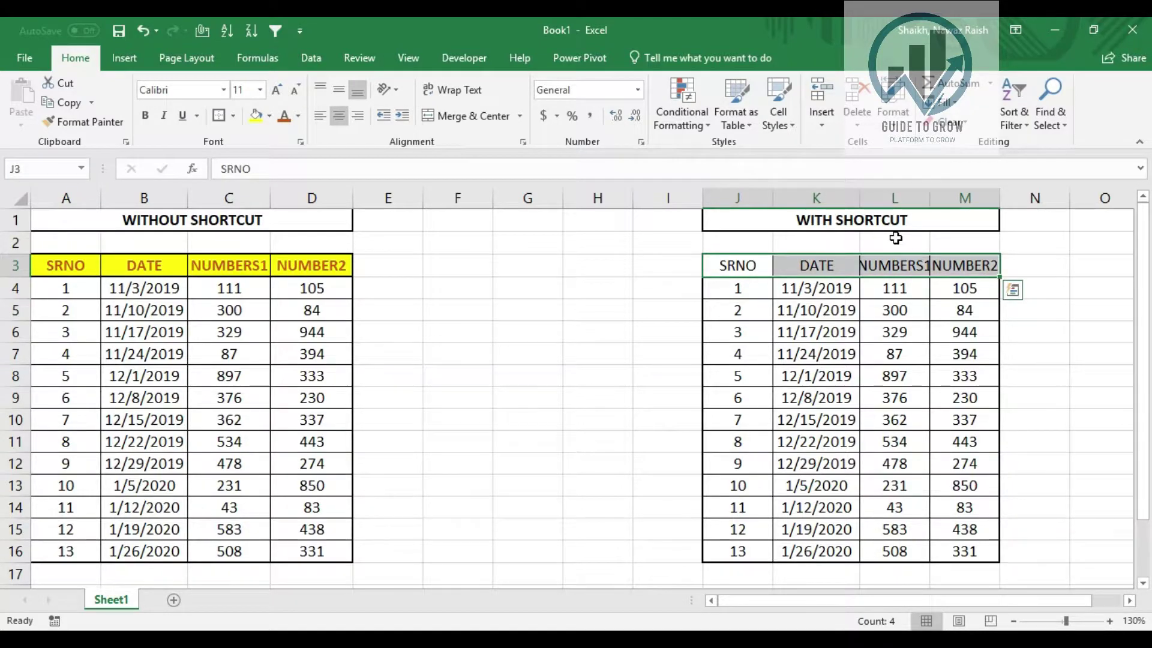
key(alt)
key(h)
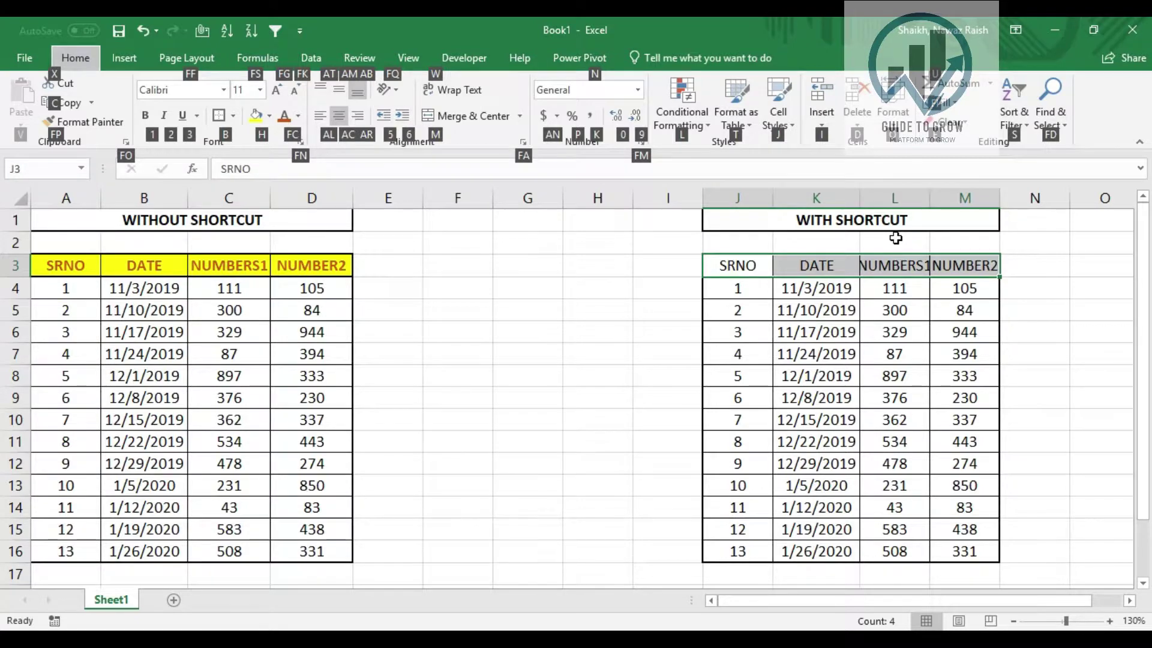
key(h)
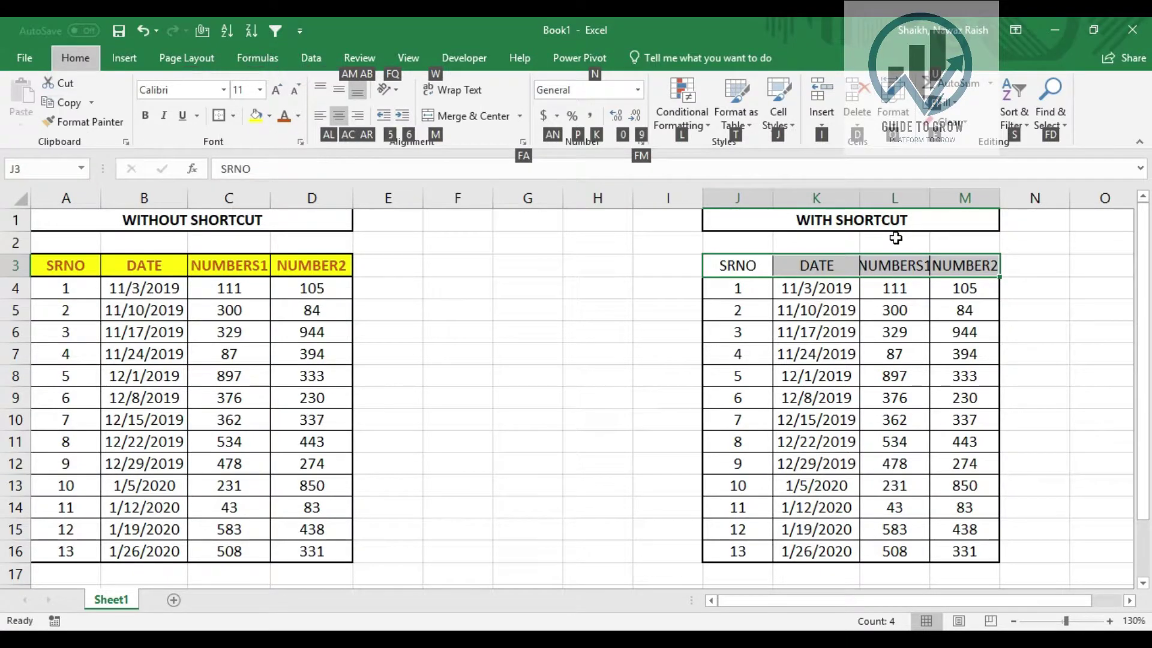
key(Down)
key(Down)
key(Down)
key(Down)
key(Down)
key(Right)
key(Right)
key(Right)
key(Return)
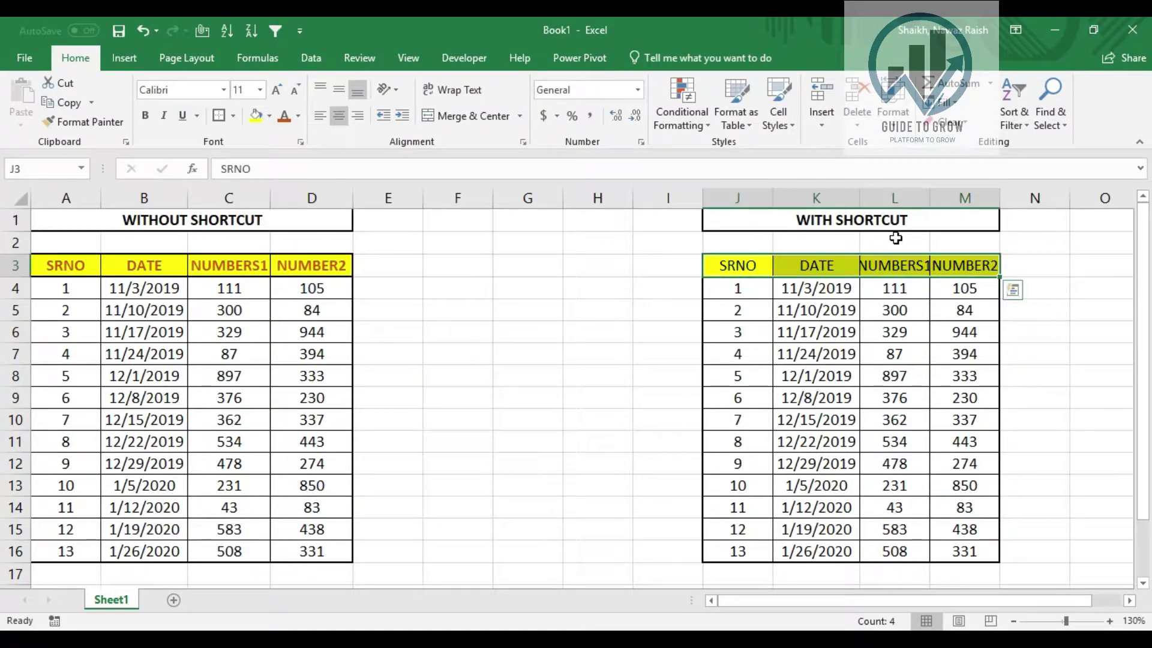
- Make the header text in J3:M3 bold
key(shift+Left)
key(shift+Left)
key(shift+Left)
key(shift+Right)
key(shift+Right)
key(shift+Right)
key(alt)
key(h)
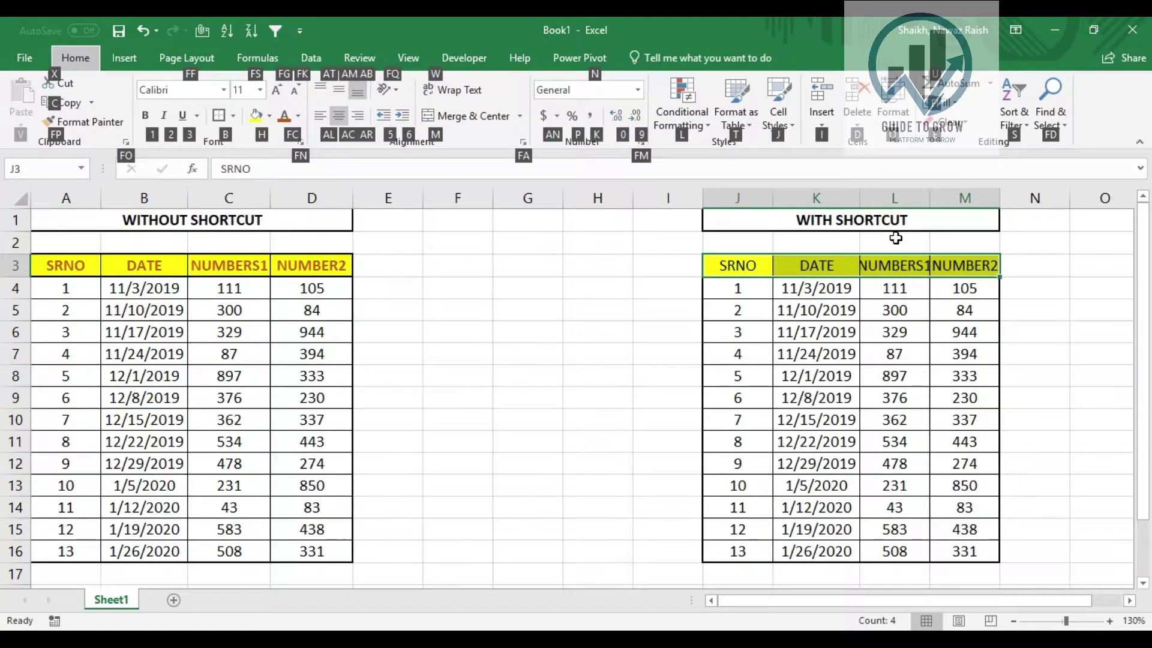
key(1)
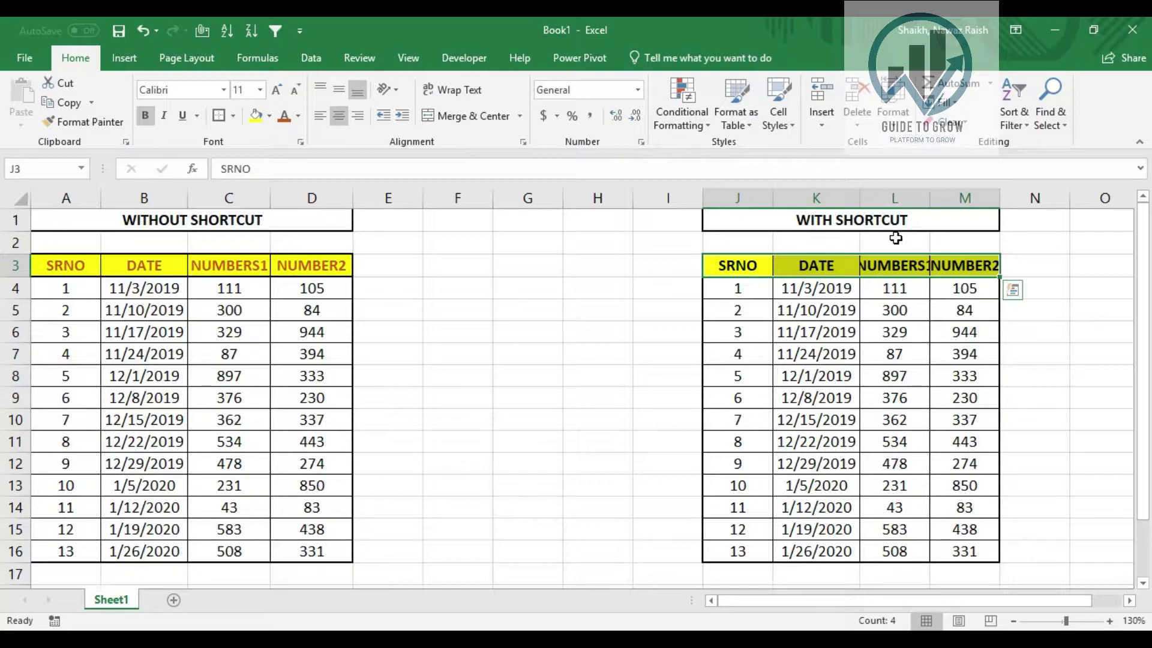
- Set the J3:M3 header font colour to dark orange via Alt+H+F+C
key(alt)
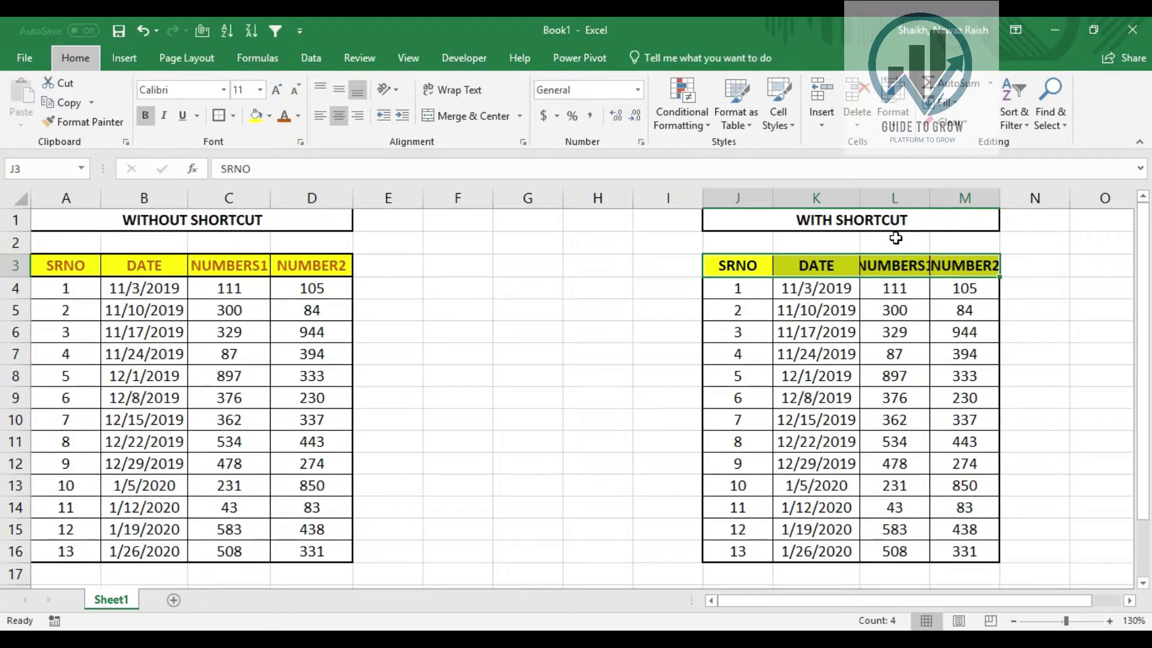
key(h)
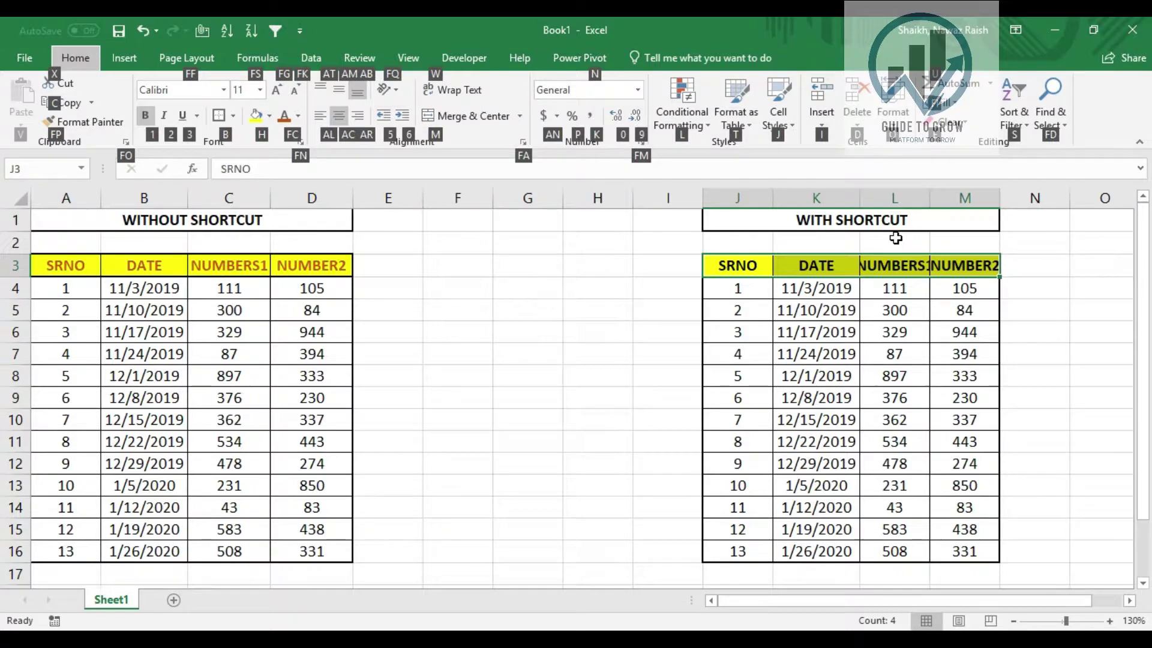
key(f)
key(c)
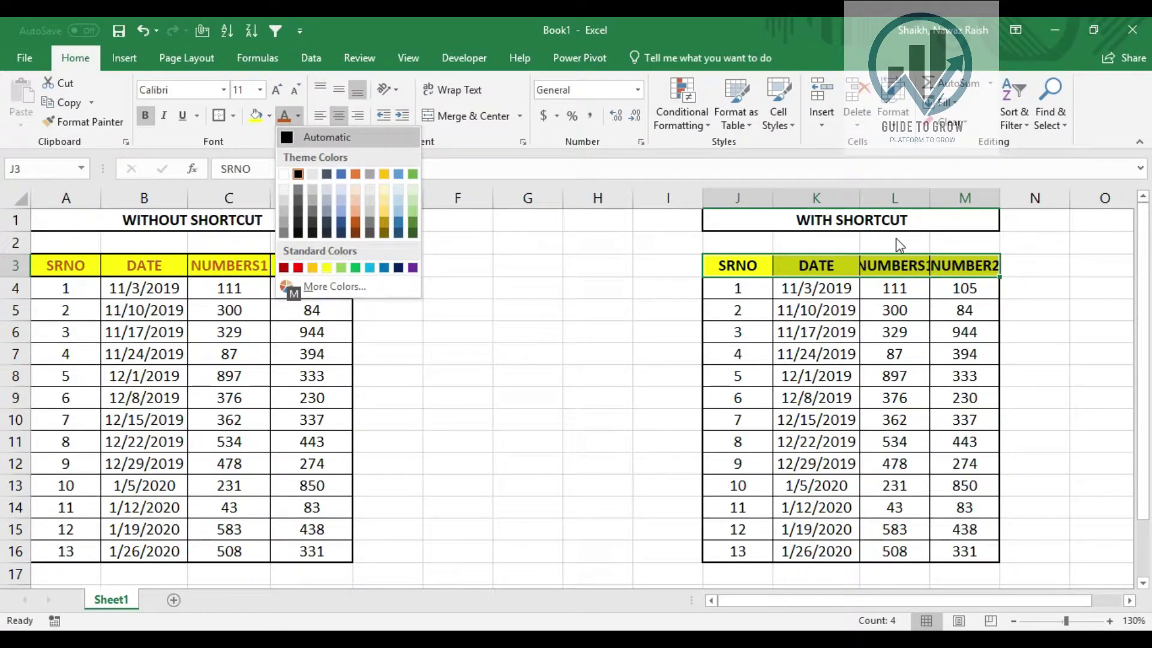
key(Down)
key(Right)
key(Right)
key(Right)
key(Down)
key(Down)
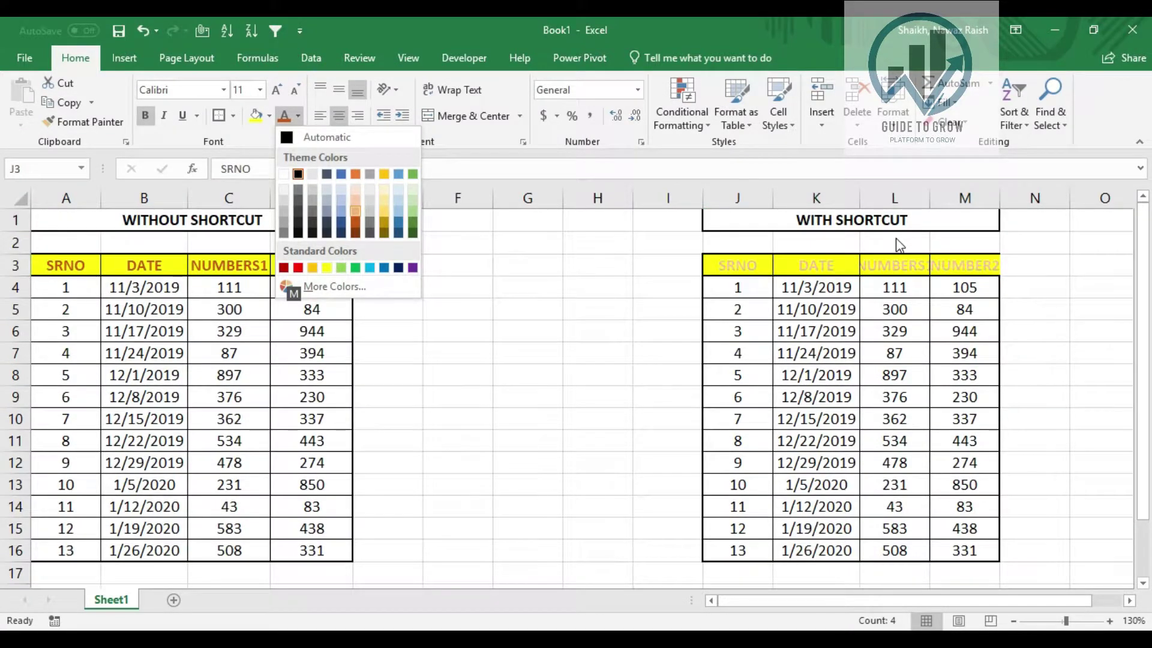
key(Down)
key(Down)
key(Return)
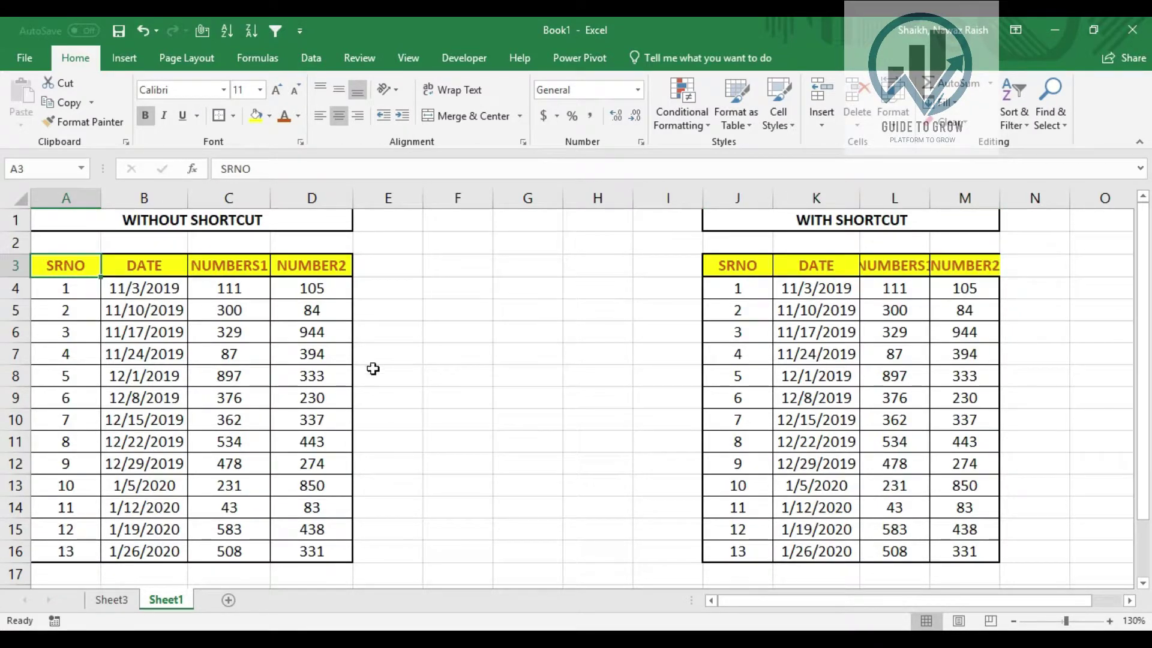
- Copy the formatted table and paste it into Sheet3 at A1
key(ctrl+shift+Right)
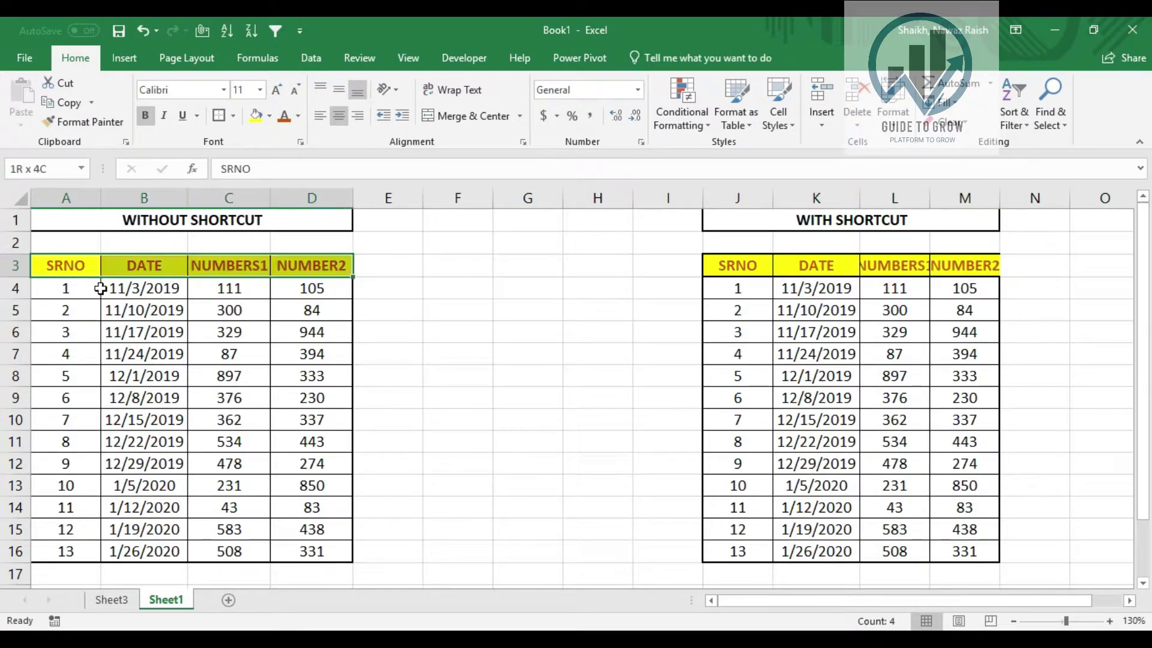
key(ctrl+shift+Down)
key(ctrl+c)
key(ctrl+Page_Up)
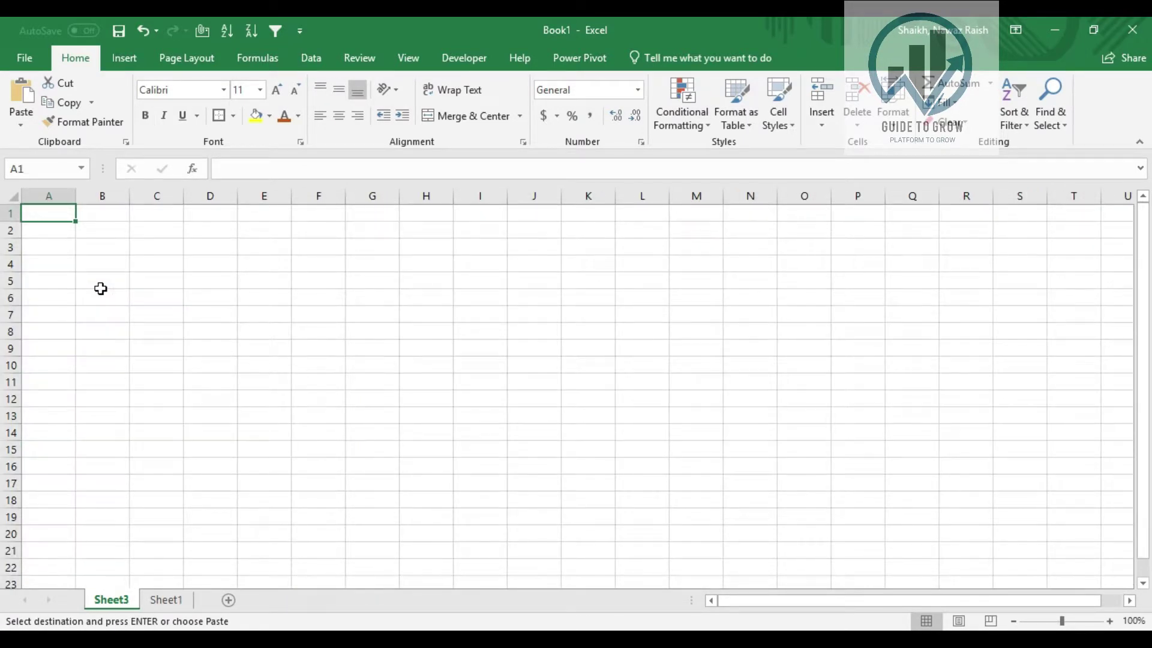
key(ctrl+v)
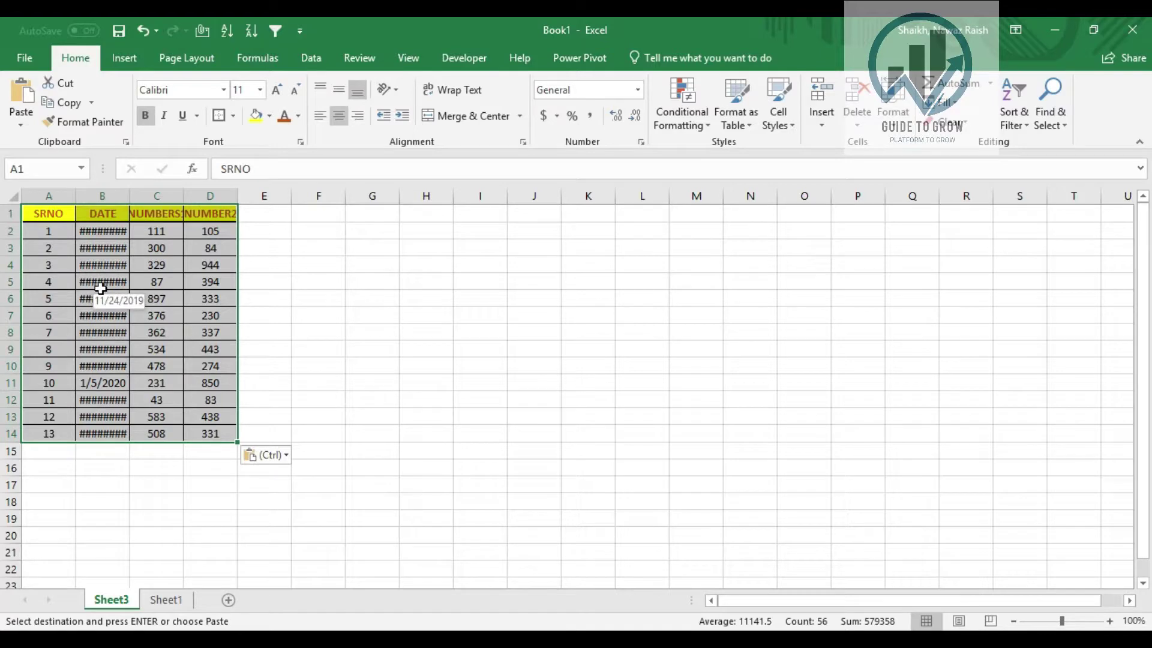
- AutoFit columns A–D of the pasted table so every date shows fully
click(100, 289)
key(ctrl+a)
key(alt)
key(h)
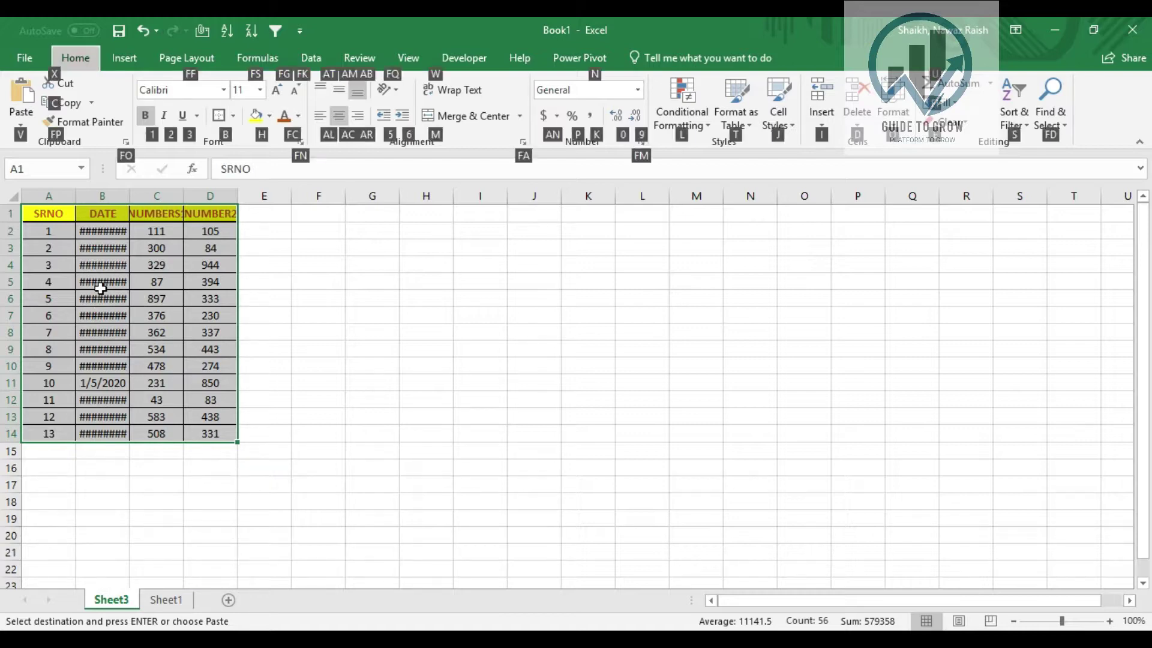
key(o)
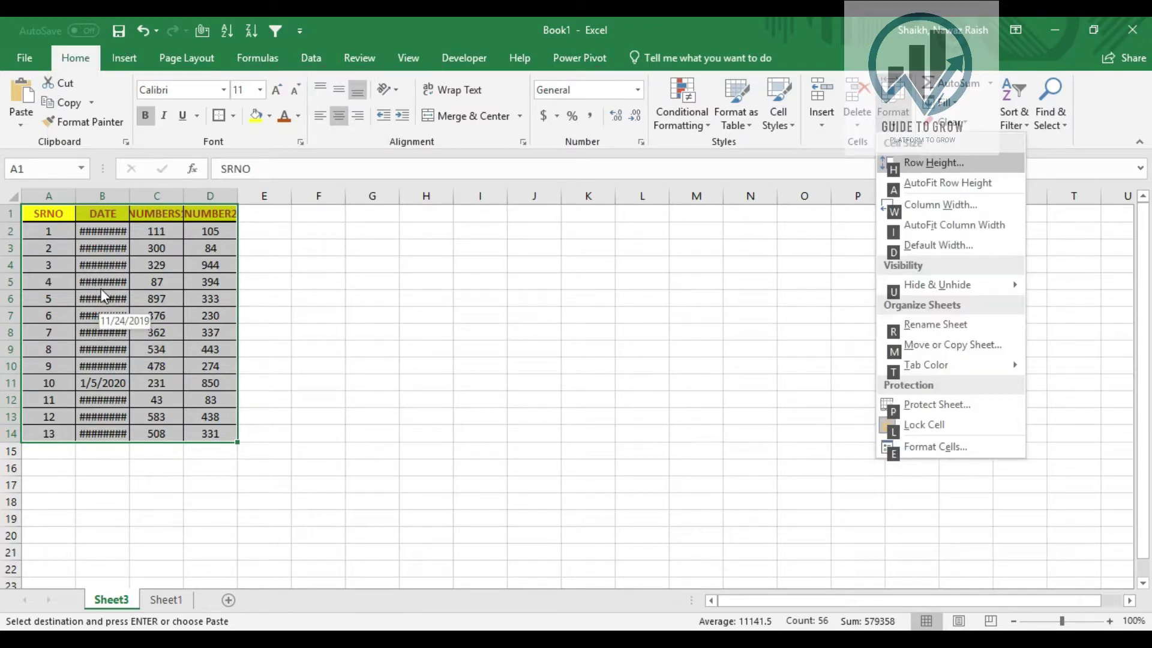
key(i)
key(ctrl+Home)
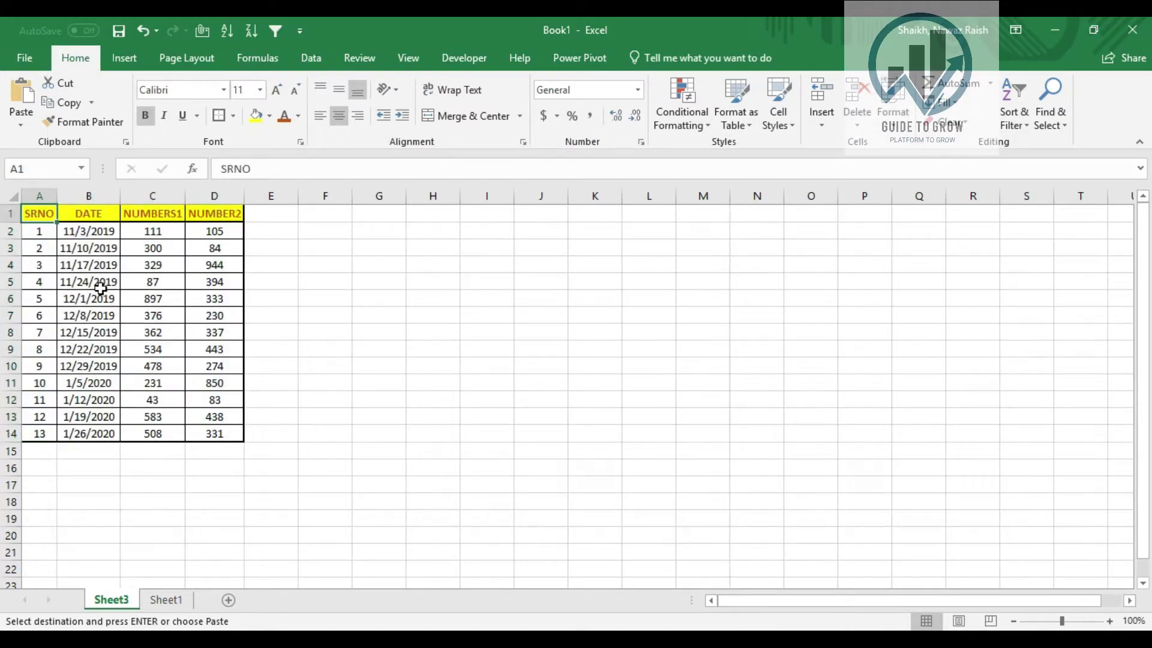
key(ctrl+a)
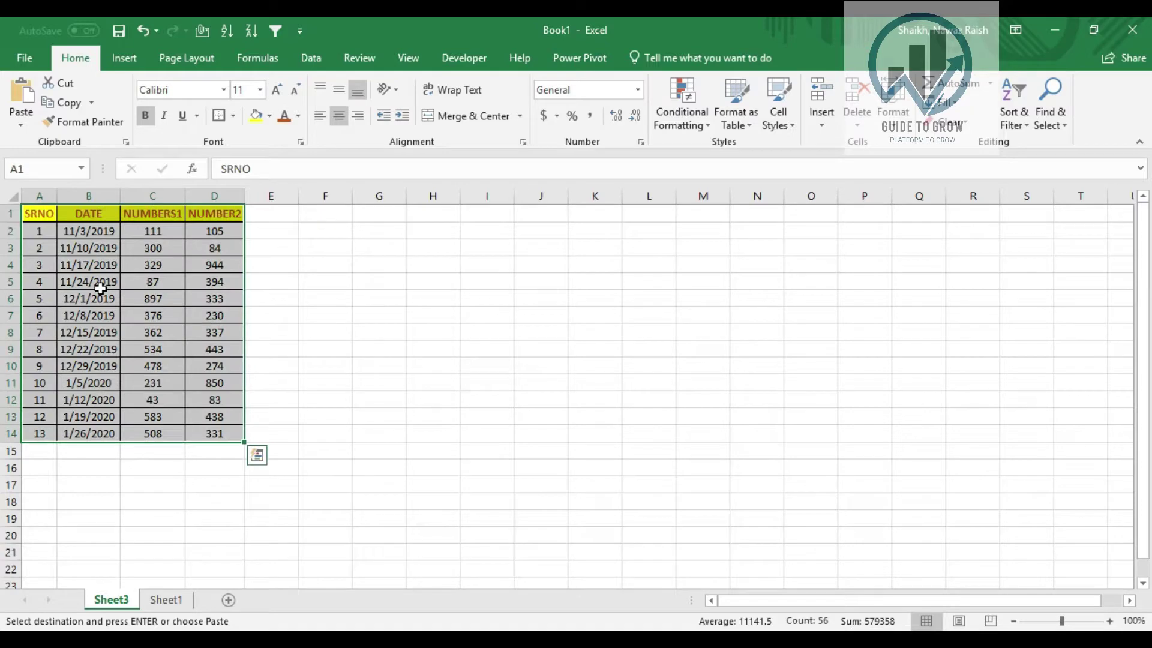
key(ctrl+Home)
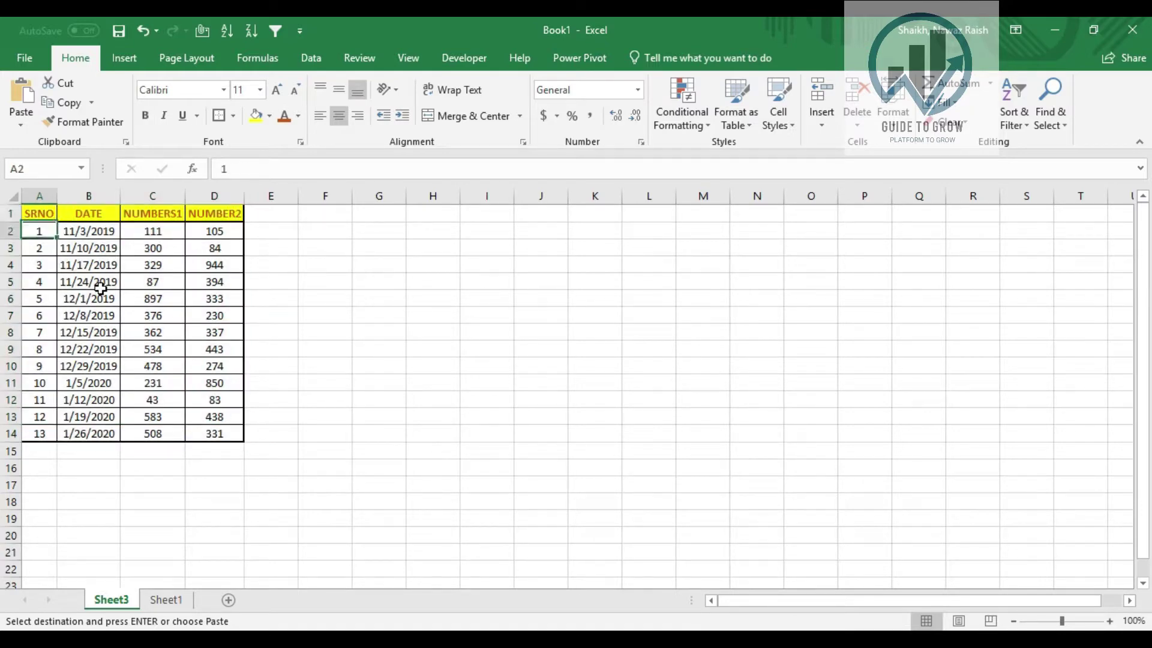
key(ctrl+shift+Right)
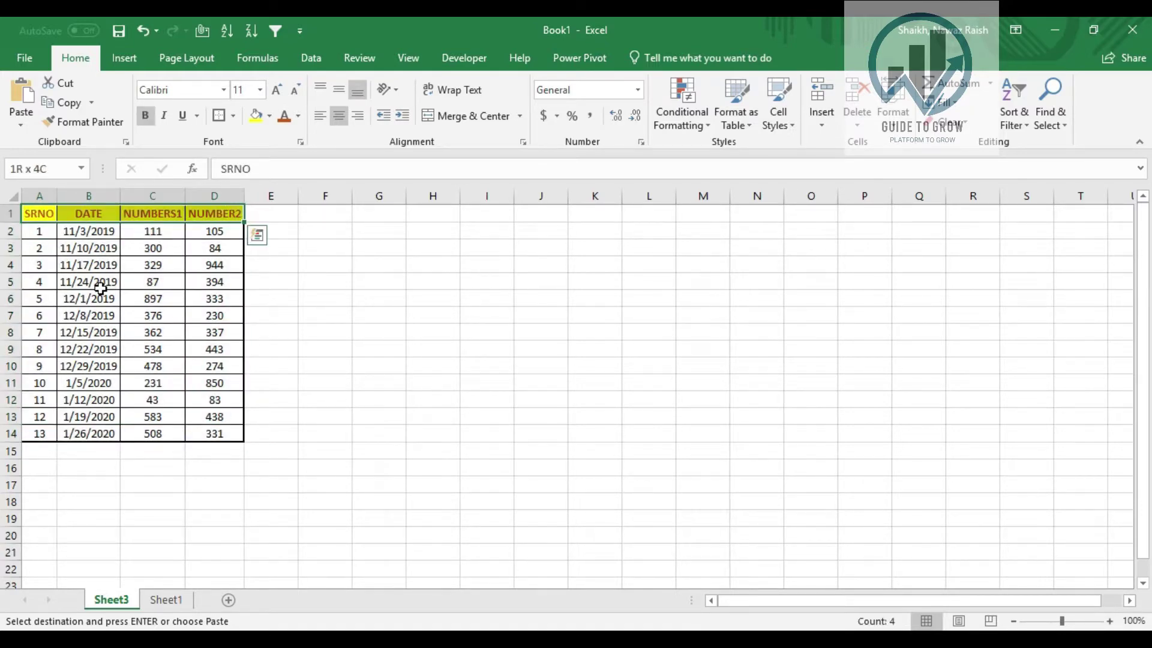
key(ctrl+shift+Down)
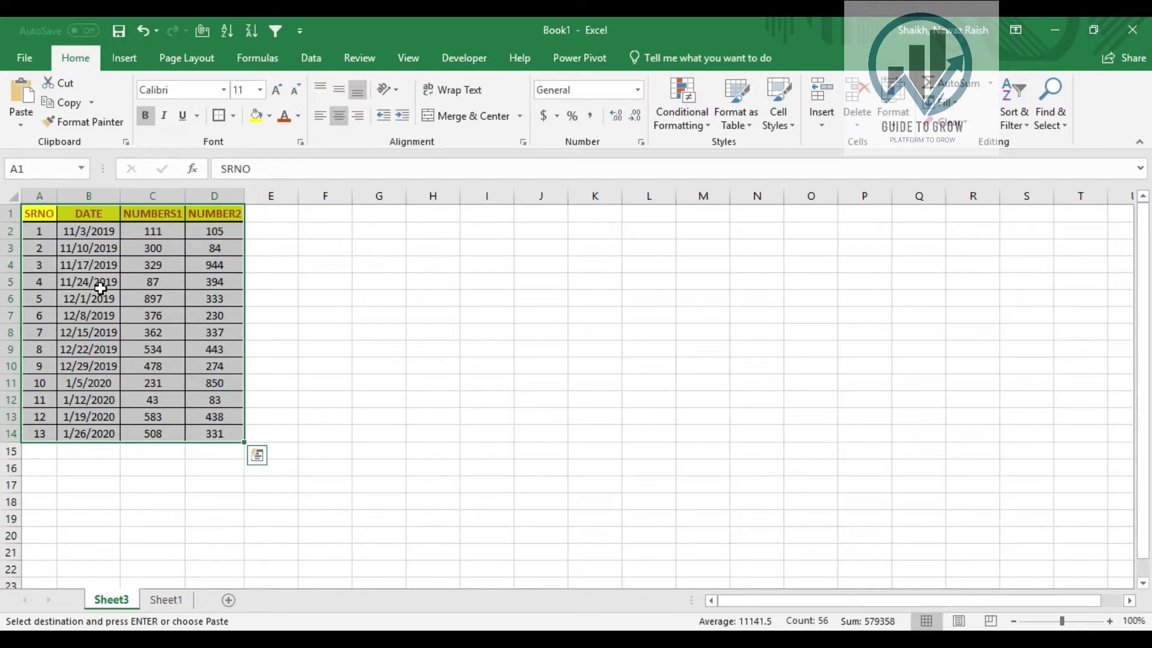
key(alt)
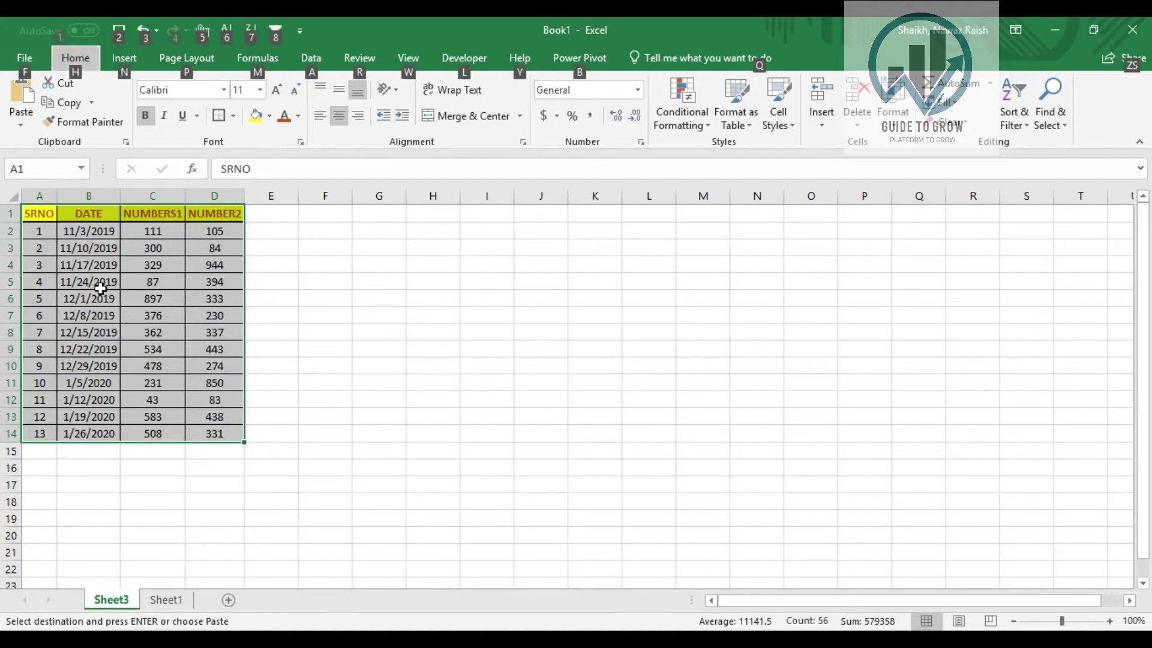
key(a)
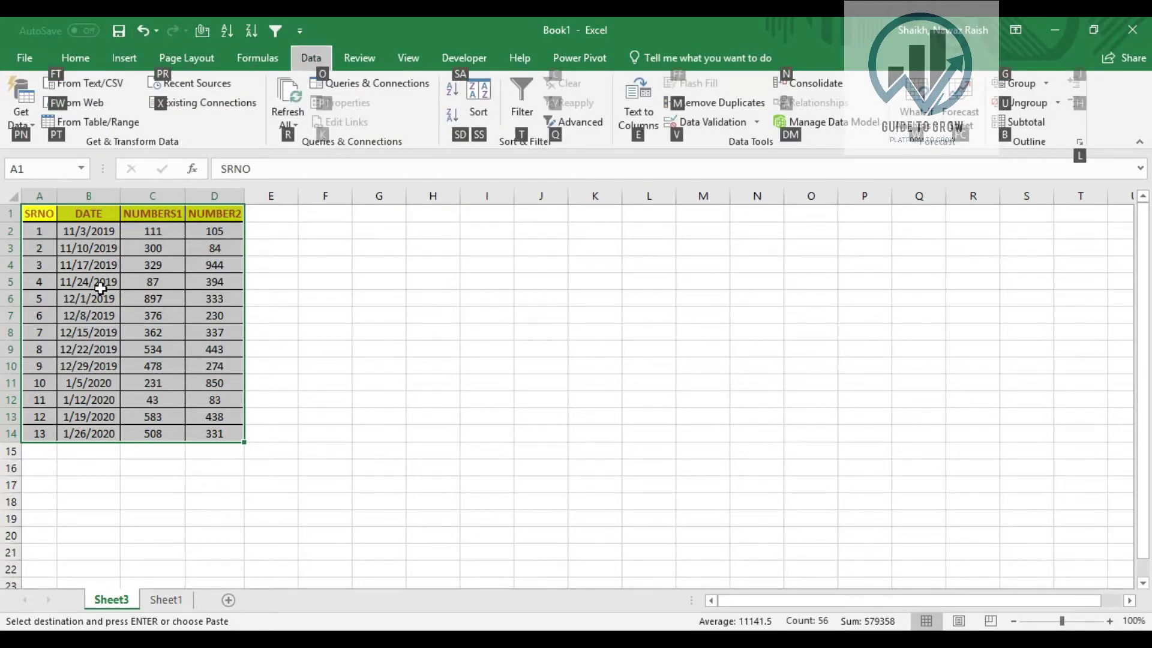
key(t)
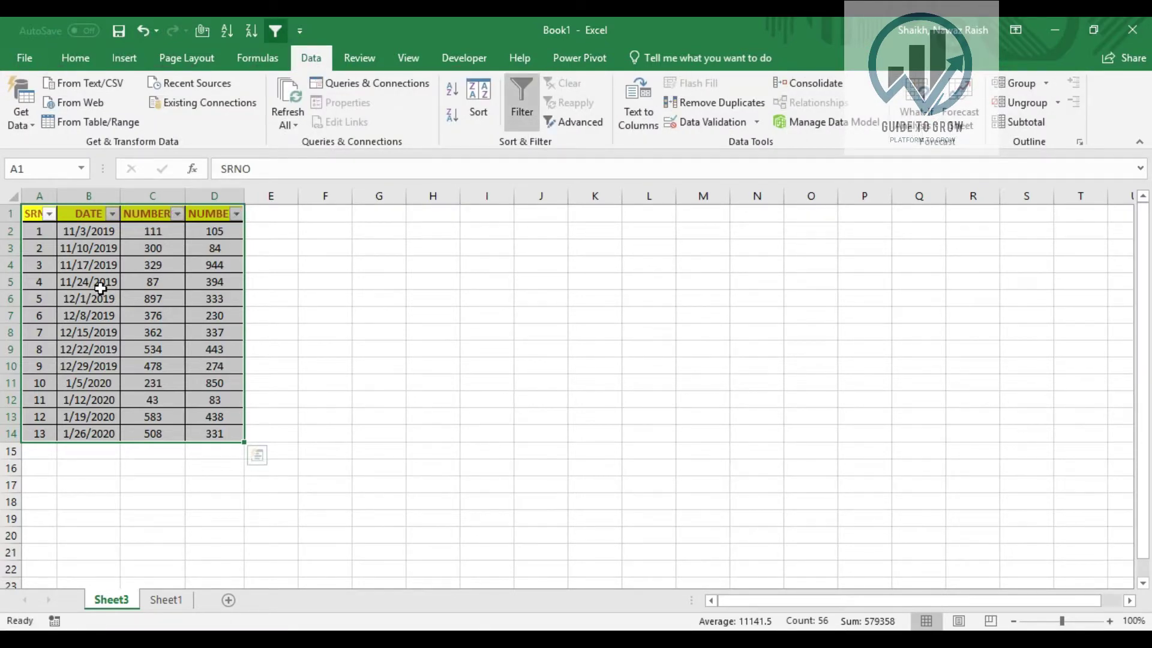
key(Left)
key(Right)
key(Right)
key(Right)
key(Left)
key(Left)
key(Left)
key(Right)
key(Right)
key(Left)
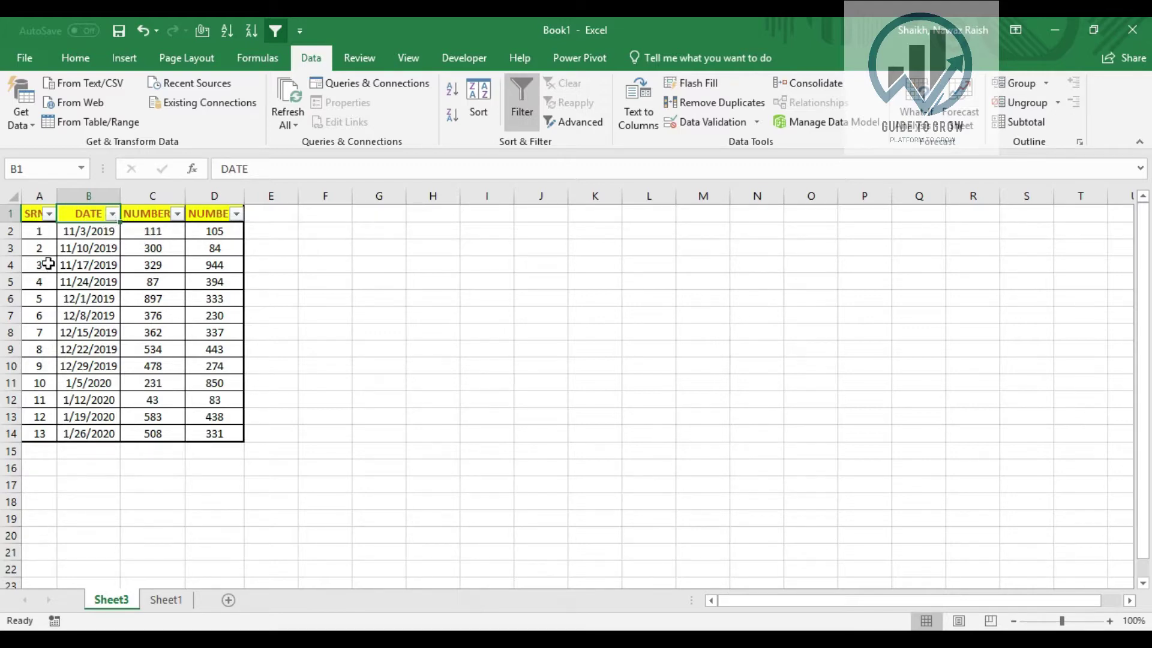
key(Down)
key(Down)
key(Down)
key(Up)
key(Up)
key(Up)
key(alt+Down)
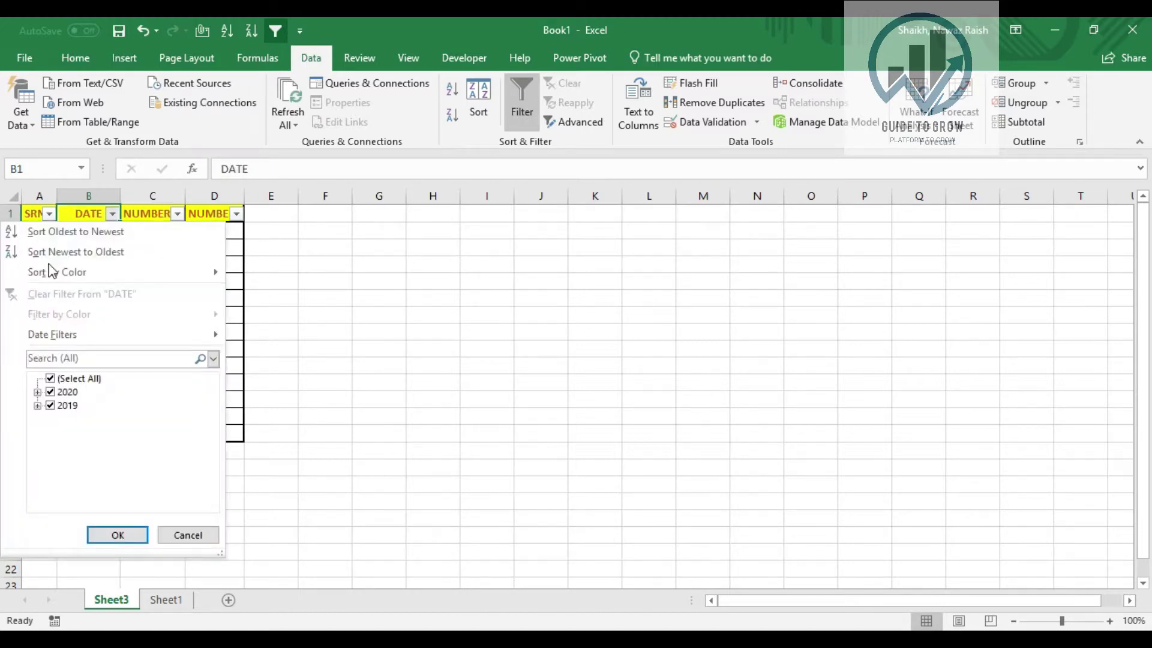
key(Down)
key(Down)
key(Tab)
key(Escape)
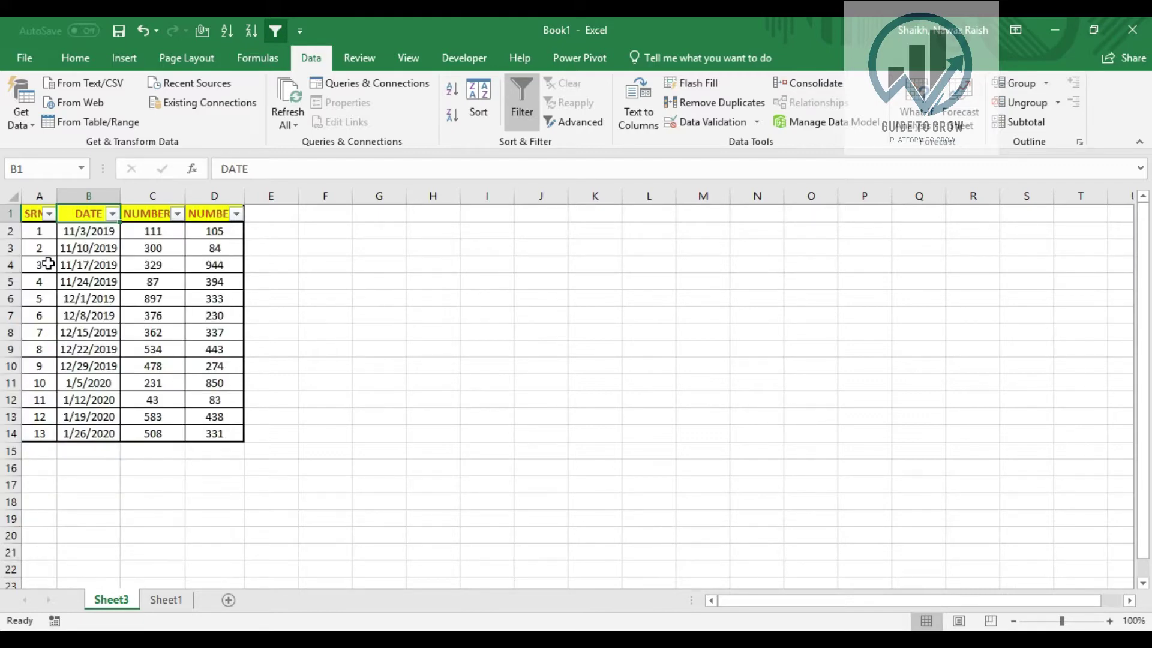
key(alt)
key(a)
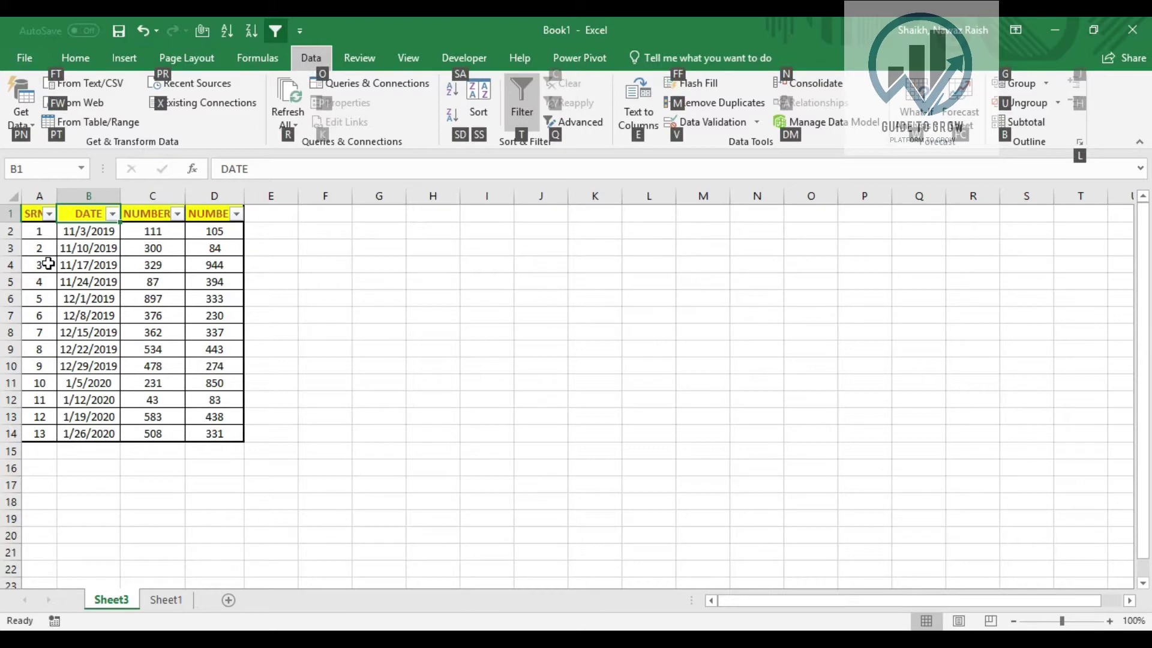
key(t)
key(Left)
key(shift+Down)
key(shift+Right)
key(shift+Right)
key(shift+Right)
key(Left)
key(Right)
key(Right)
key(Right)
key(Left)
key(Left)
key(Right)
key(Right)
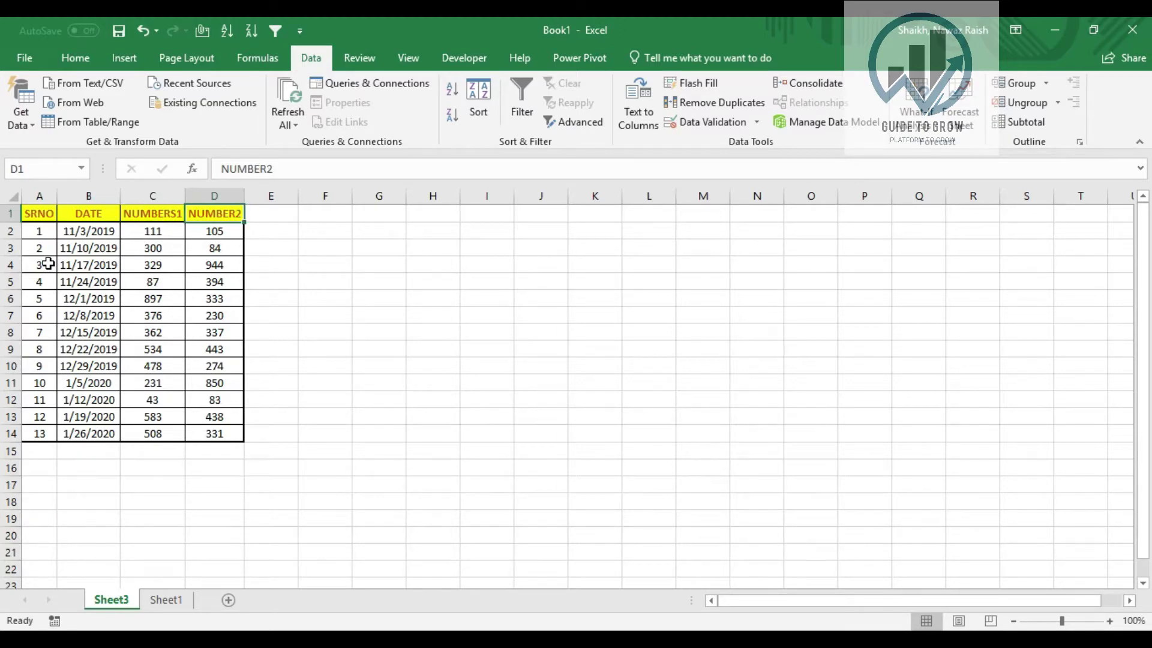
- Turn header filters on, check the NUMBER2 filter list, then turn filtering off
key(Left)
key(Left)
key(Left)
key(ctrl+shift+Right)
key(ctrl+shift+Down)
key(alt+d)
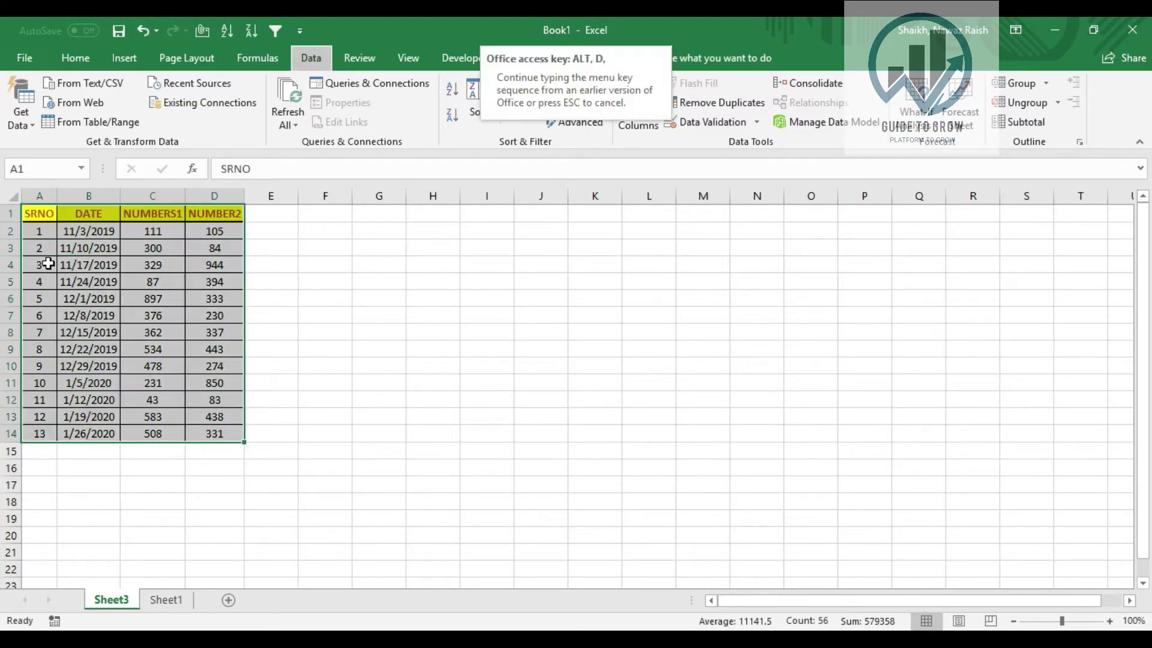
key(f)
key(f)
key(Right)
key(Right)
key(Right)
key(alt+Down)
key(Down)
key(Escape)
key(alt+d)
key(f)
key(f)
key(Left)
key(Right)
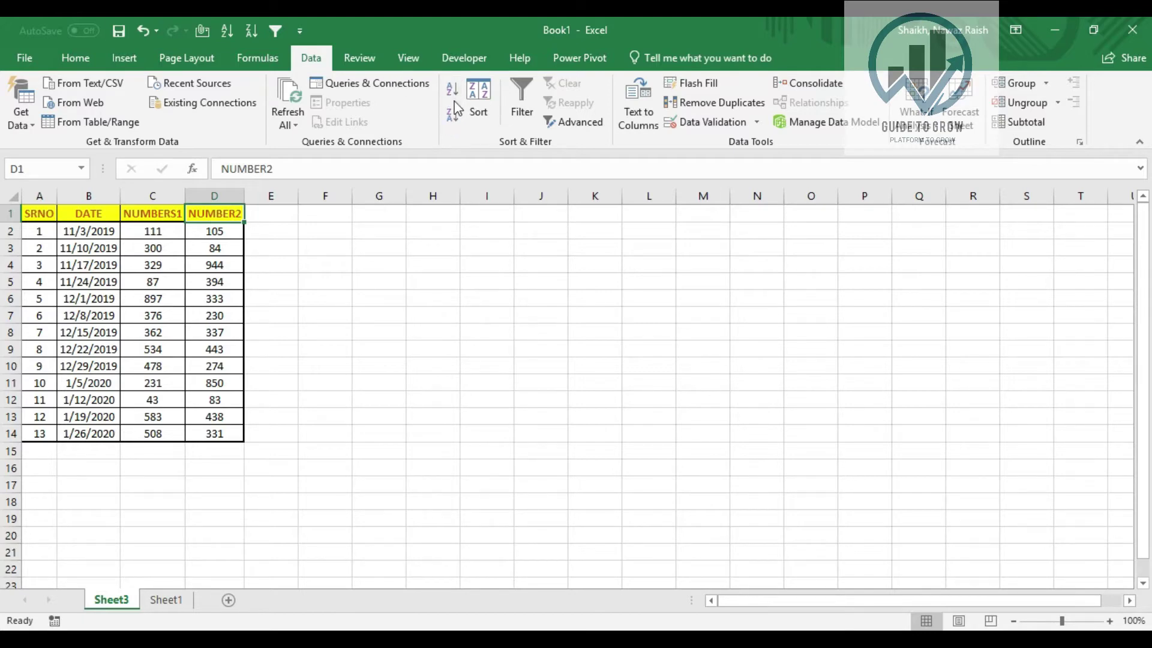
- Sort the table by NUMBER2 smallest to largest, running from 83 to 944
key(Left)
key(Left)
key(Right)
key(Right)
key(alt)
key(a)
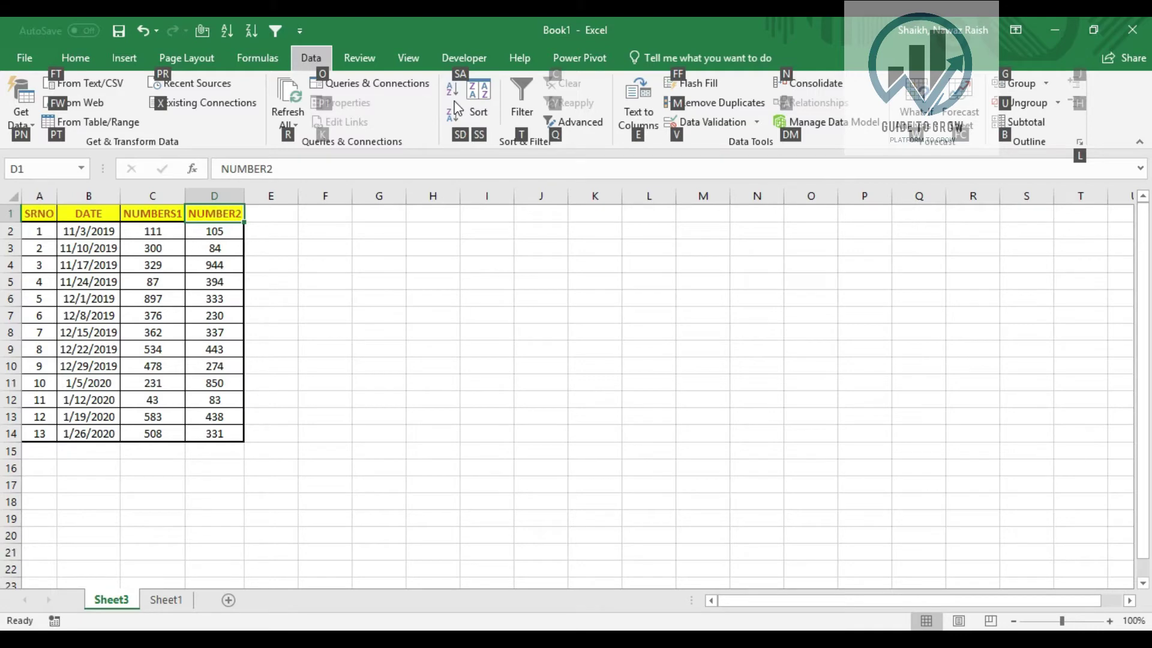
key(s)
key(a)
key(Down)
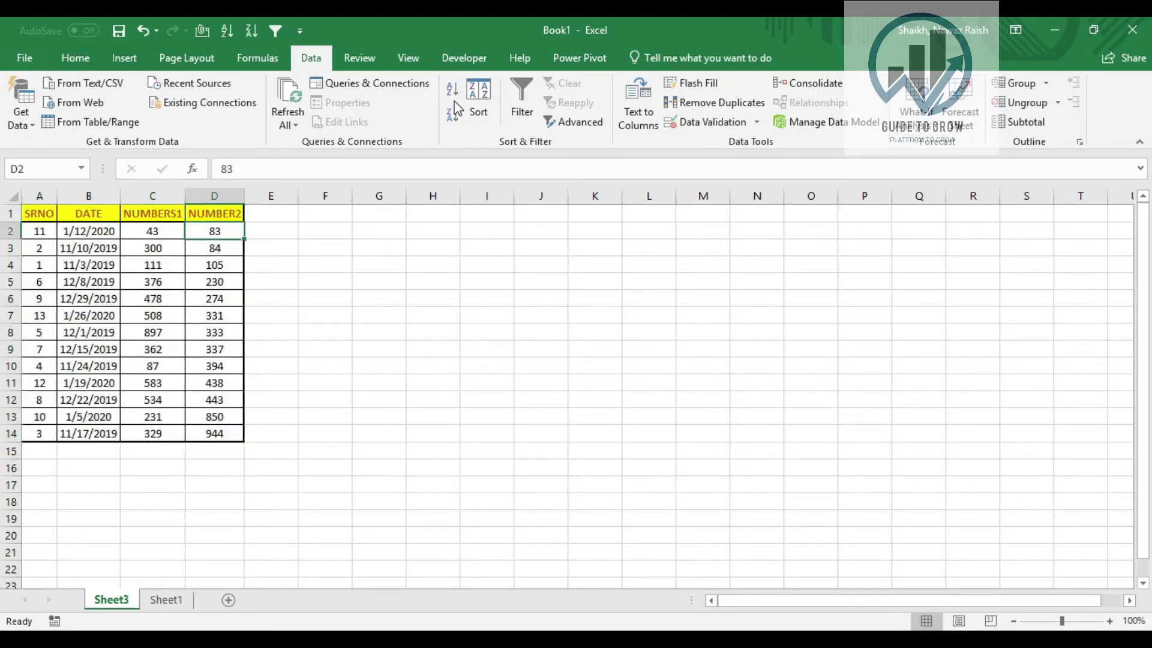
key(shift+Down)
key(ctrl+shift+Down)
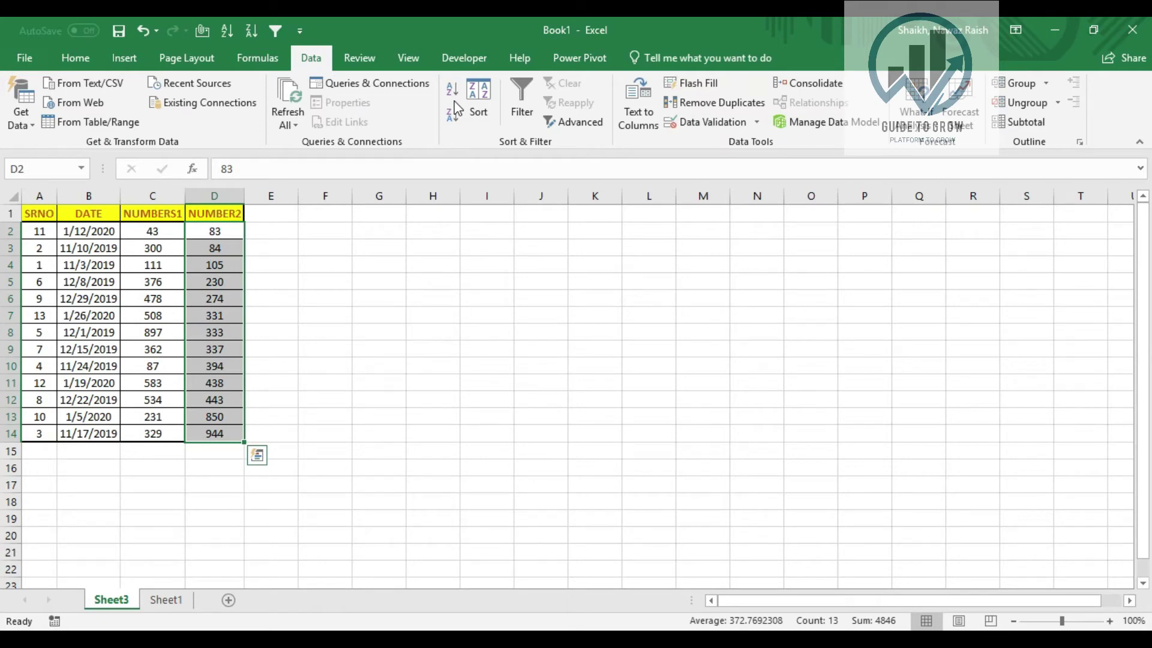
key(Up)
key(Left)
key(Left)
key(Left)
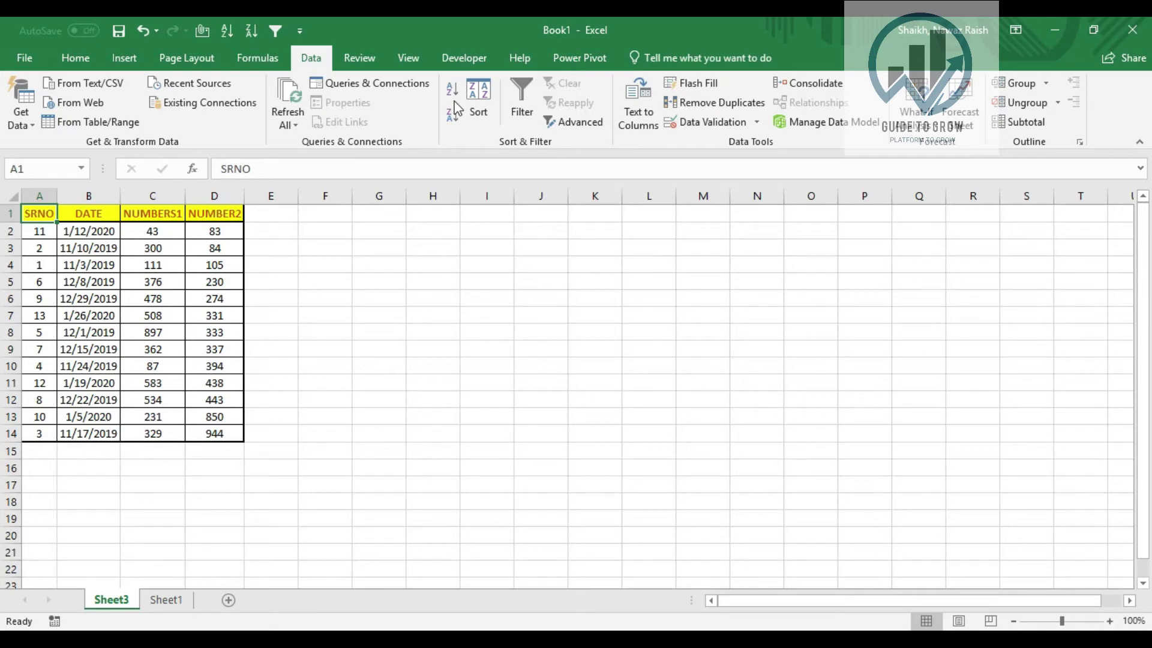
key(ctrl+a)
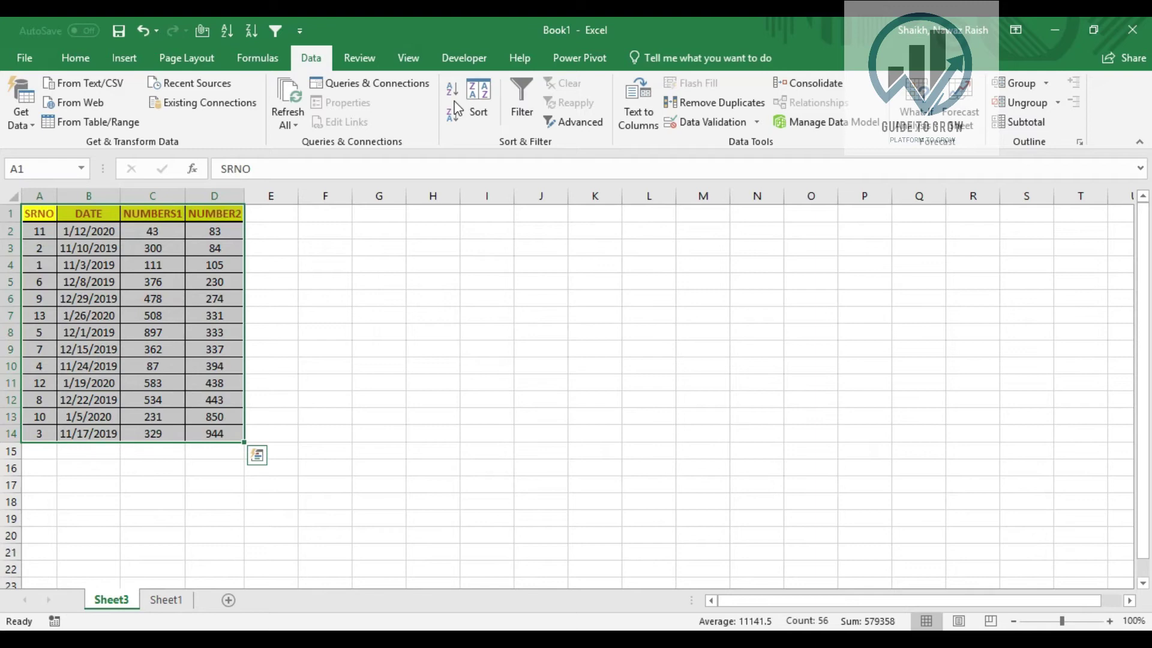
key(Up)
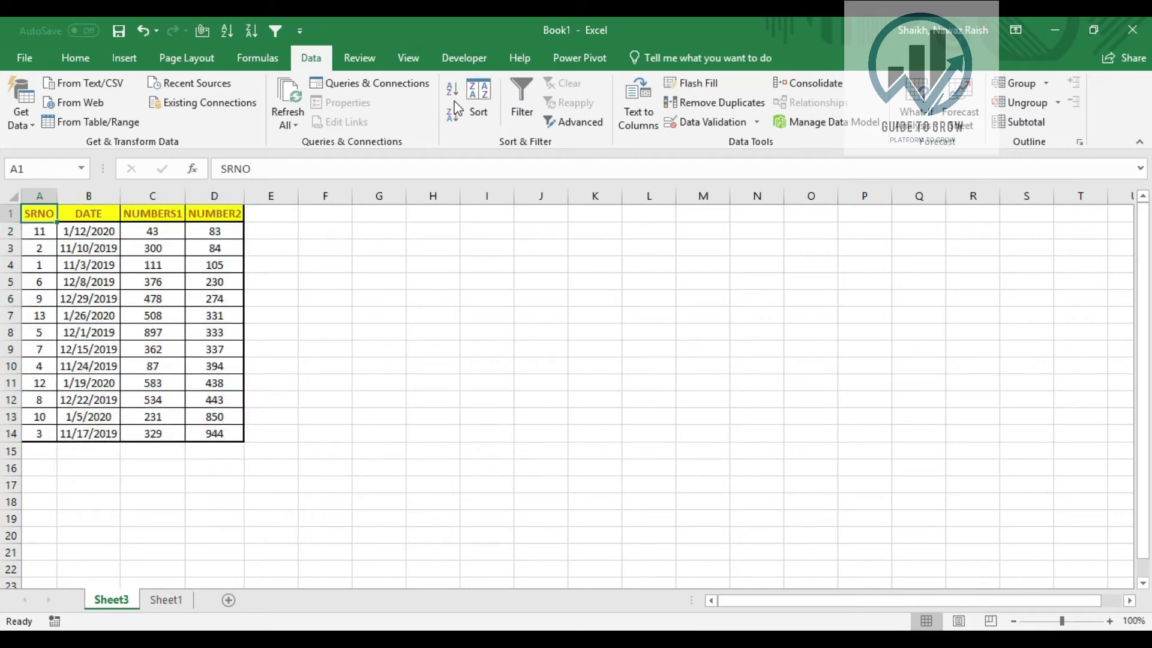